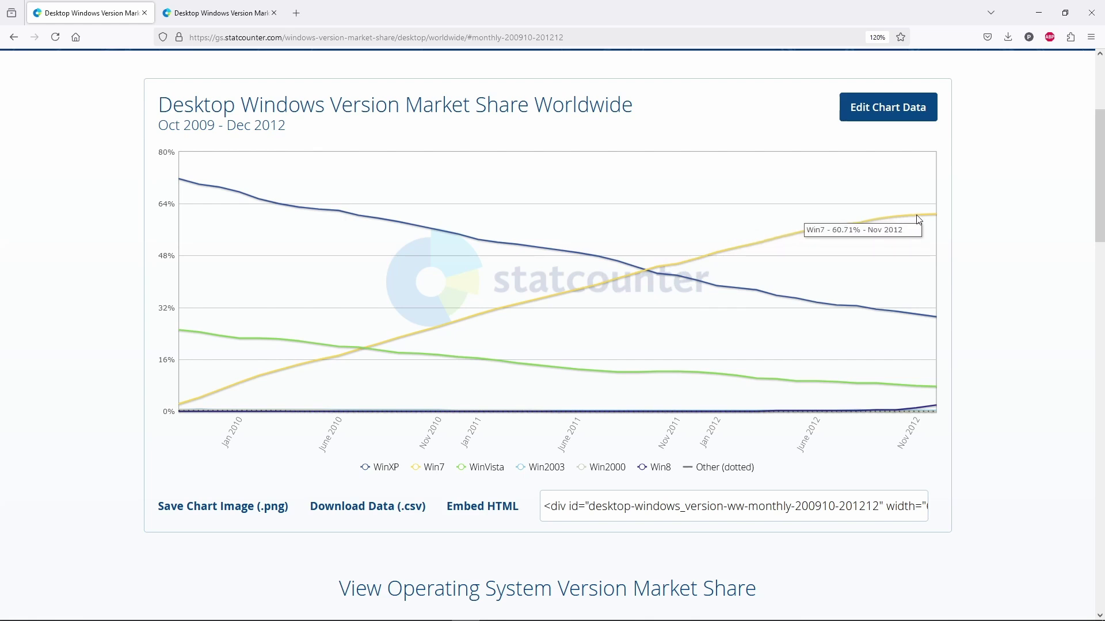
Step: Switch to the Firefox tab with the Oct 2021 – Nov 2024 Windows version share chart
key(ctrl+Tab)
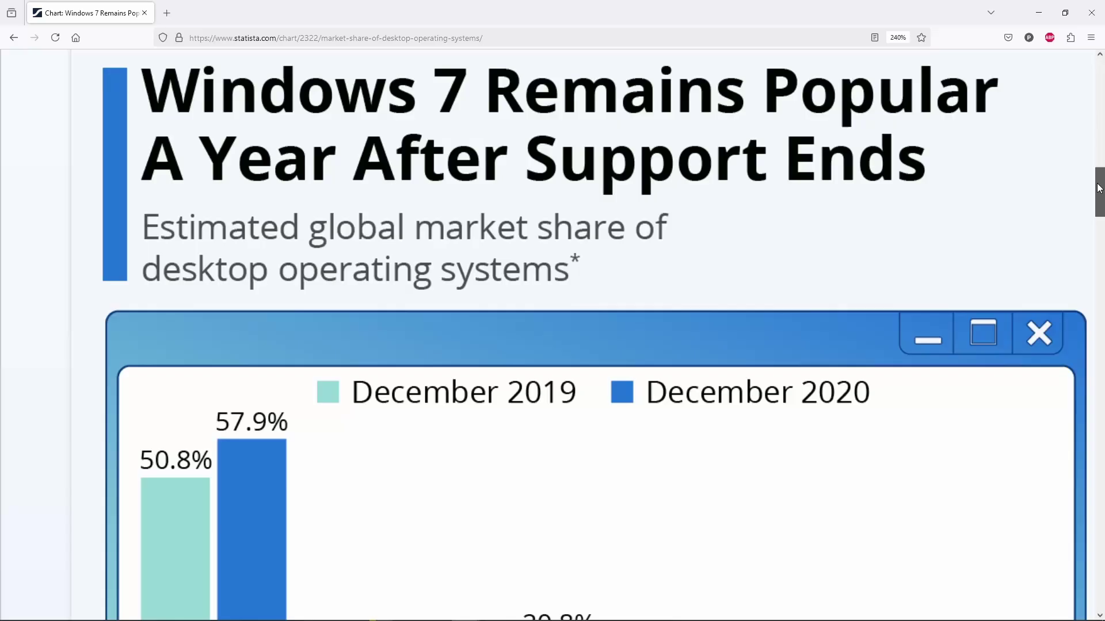
scroll(575, 334, down, 5)
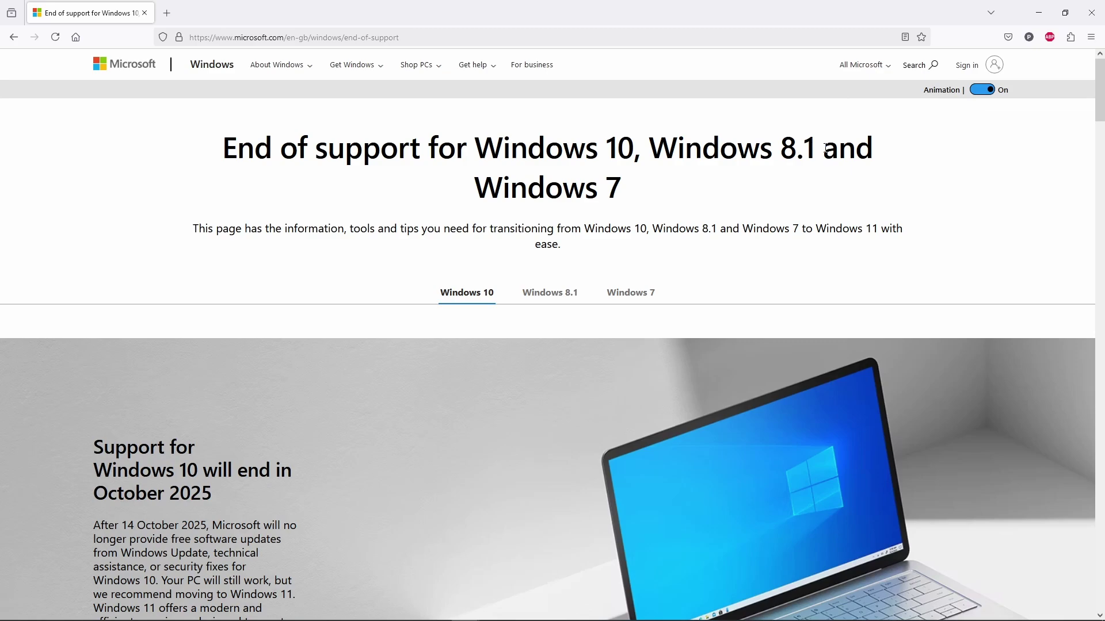
Step: Scroll the Microsoft end-of-support page down to the Windows 10 section
drag(1102, 92, 1102, 193)
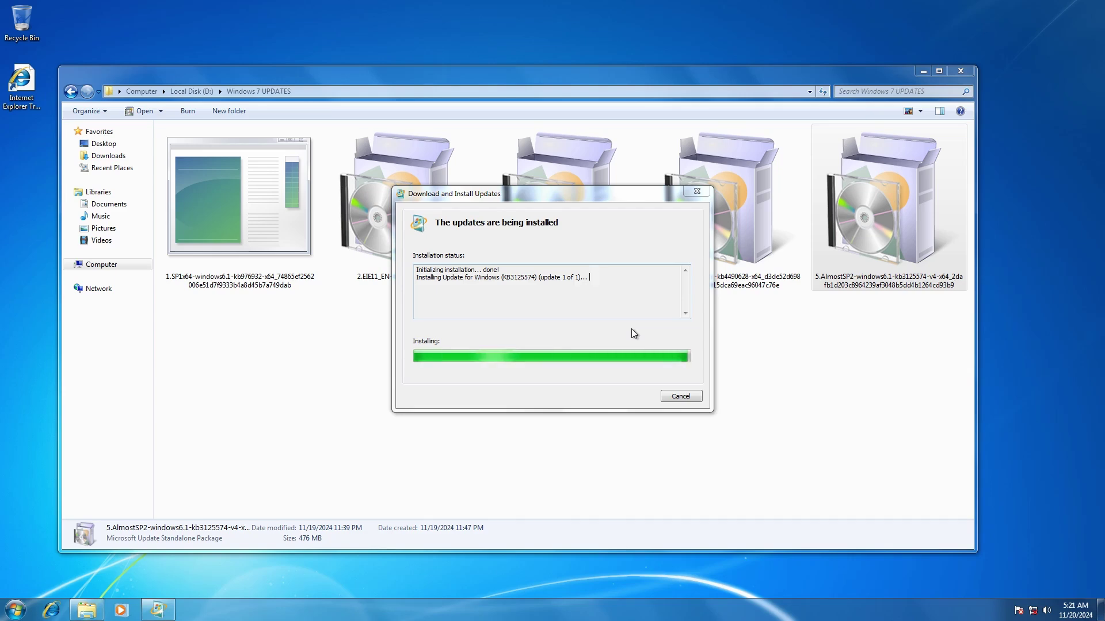
Step: Restart the computer so Windows finishes configuring the KB3125574 update
click(630, 395)
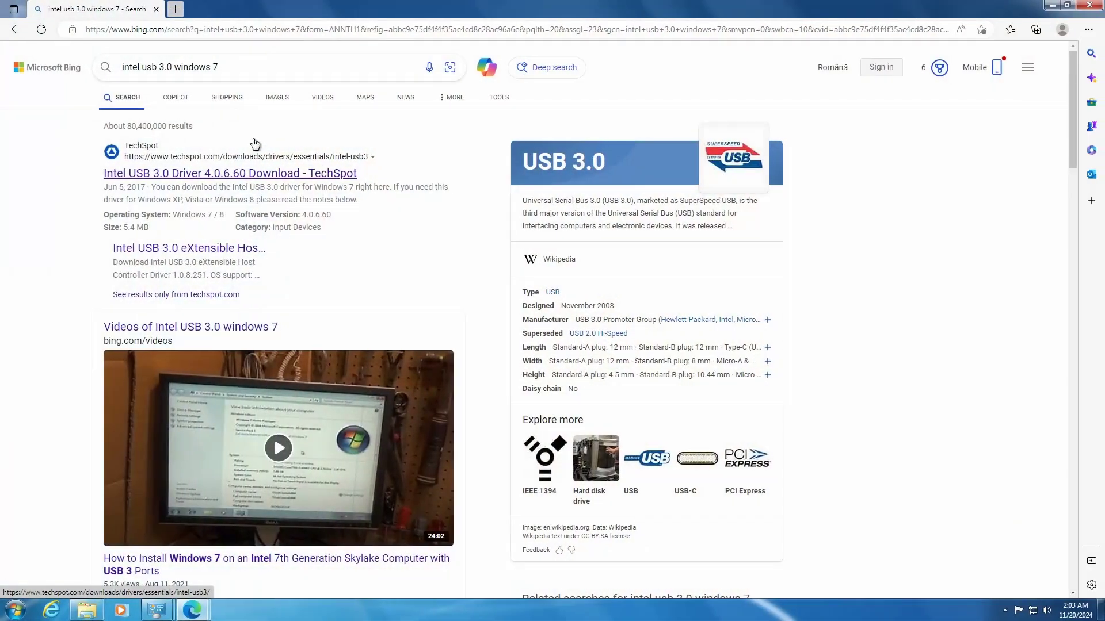
Step: Open TechSpot's Intel USB 3.0 Driver 4.0.6.60 download page from Bing and scroll down it
click(256, 174)
scroll(546, 353, down, 3)
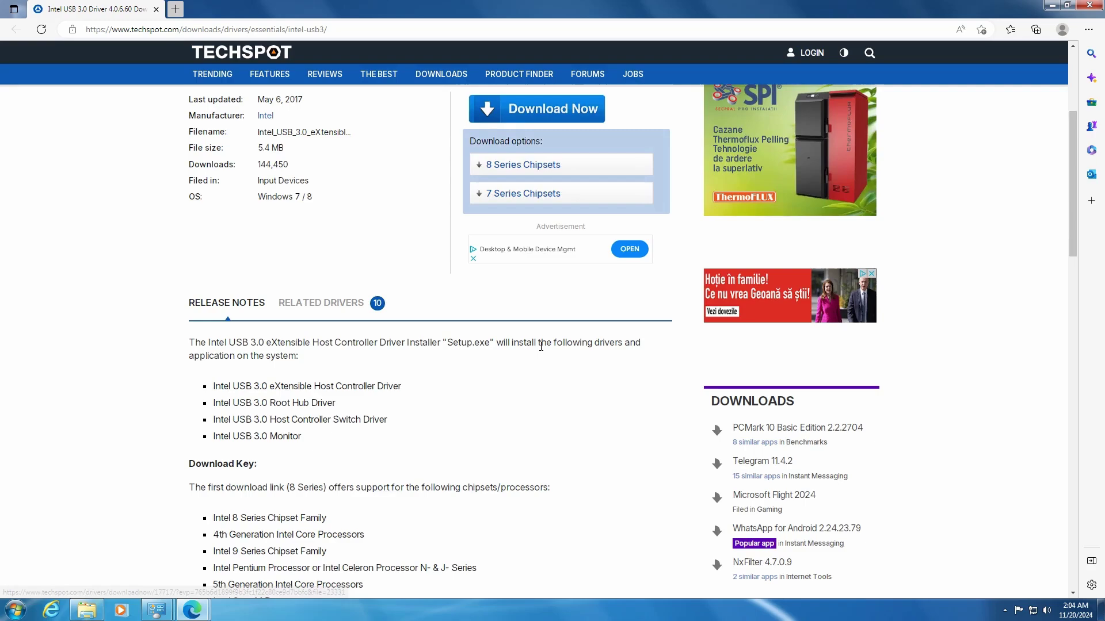
scroll(540, 347, down, 4)
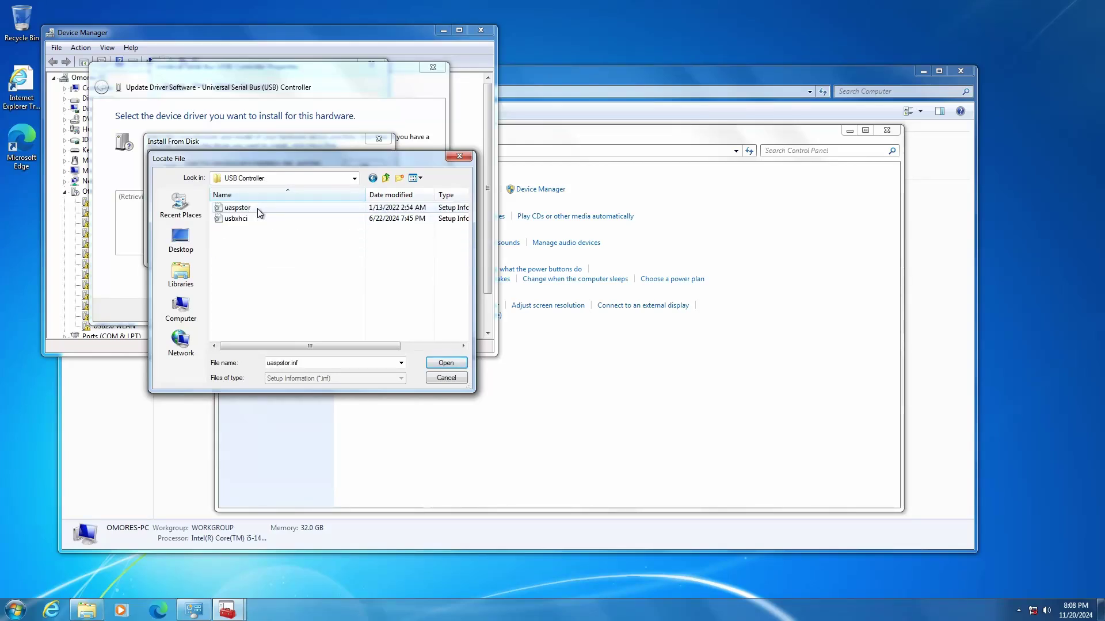
Step: Choose usbxhci.inf from the USB Controller folder as the USB controller's driver
double_click(237, 219)
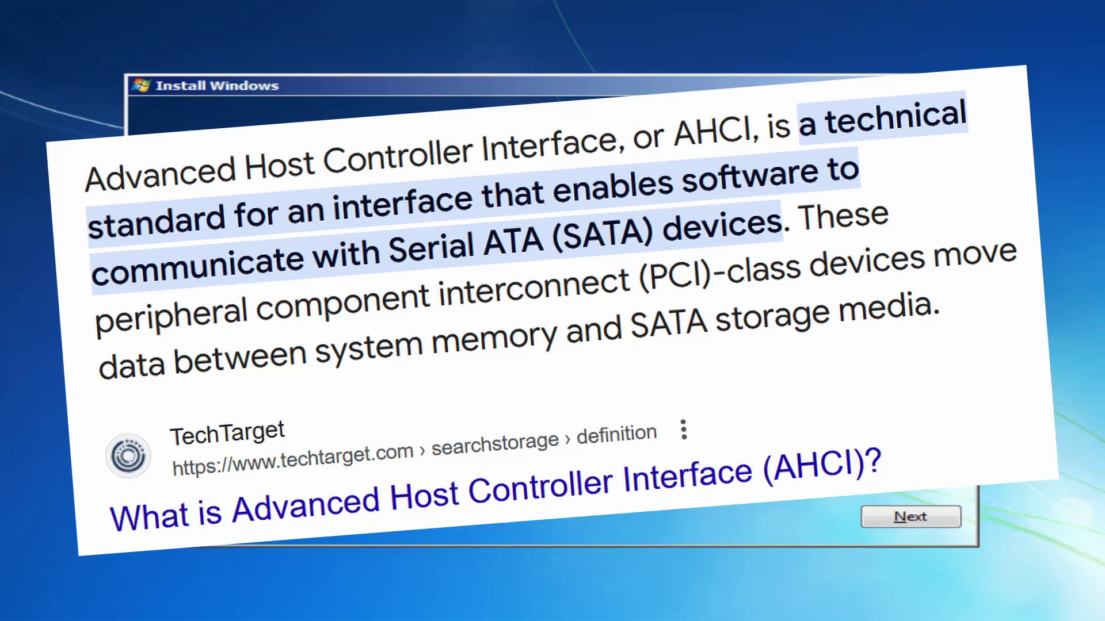
Step: Accept the licence terms, create Partition 2 from the 49.3 GB unallocated space, and install Windows there
click(912, 518)
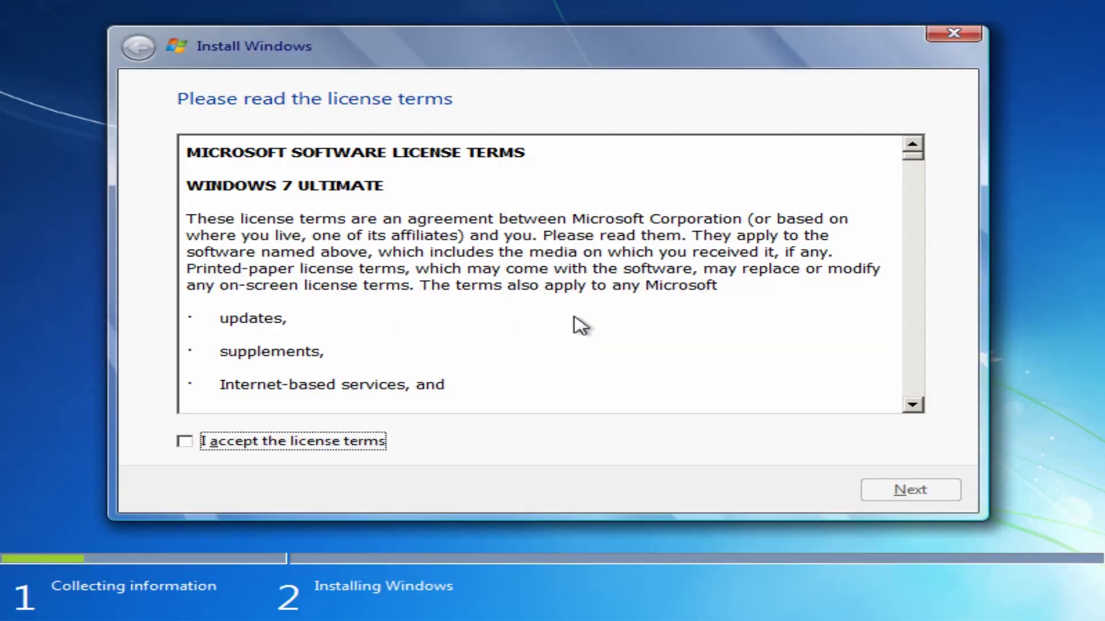
click(385, 453)
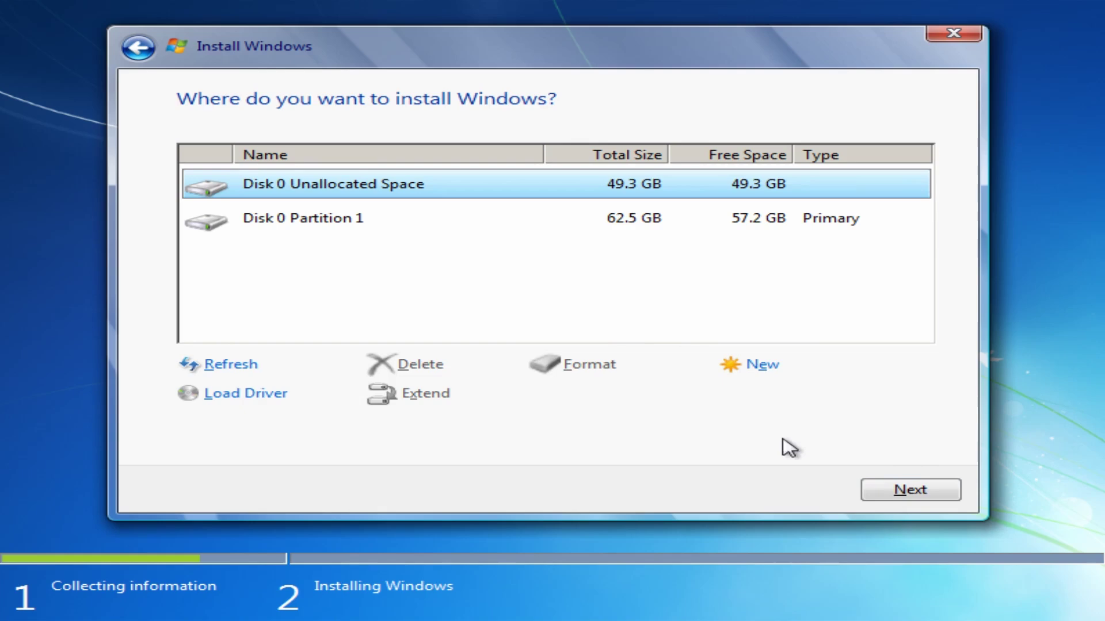
click(756, 365)
click(788, 397)
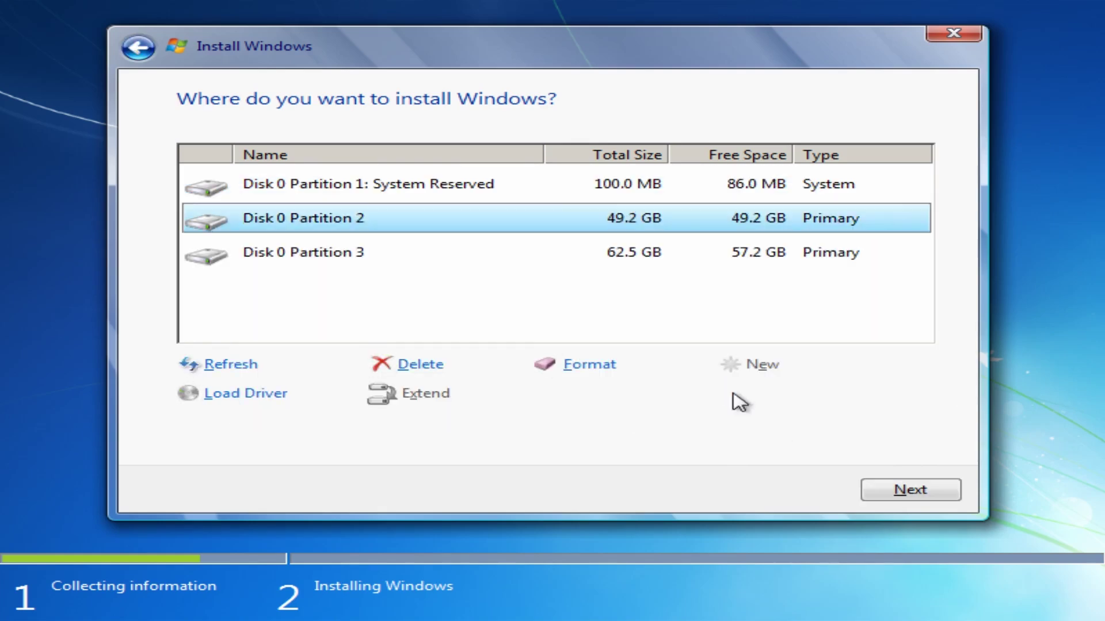
click(890, 494)
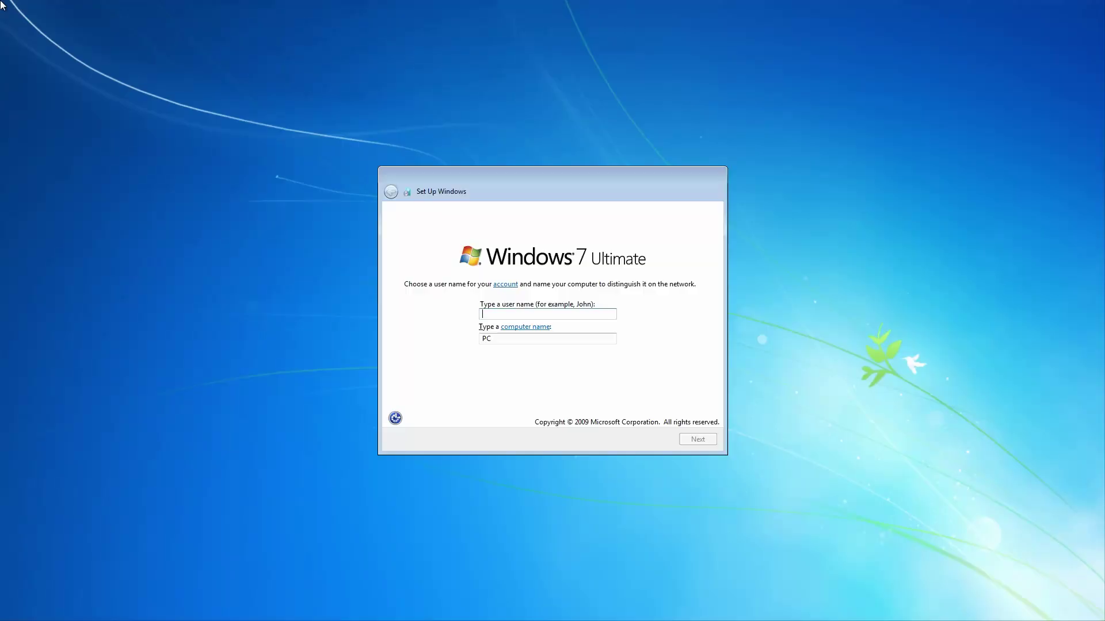
Step: Enter the user name, confirm the computer name, and continue without setting a password
text(Omores)
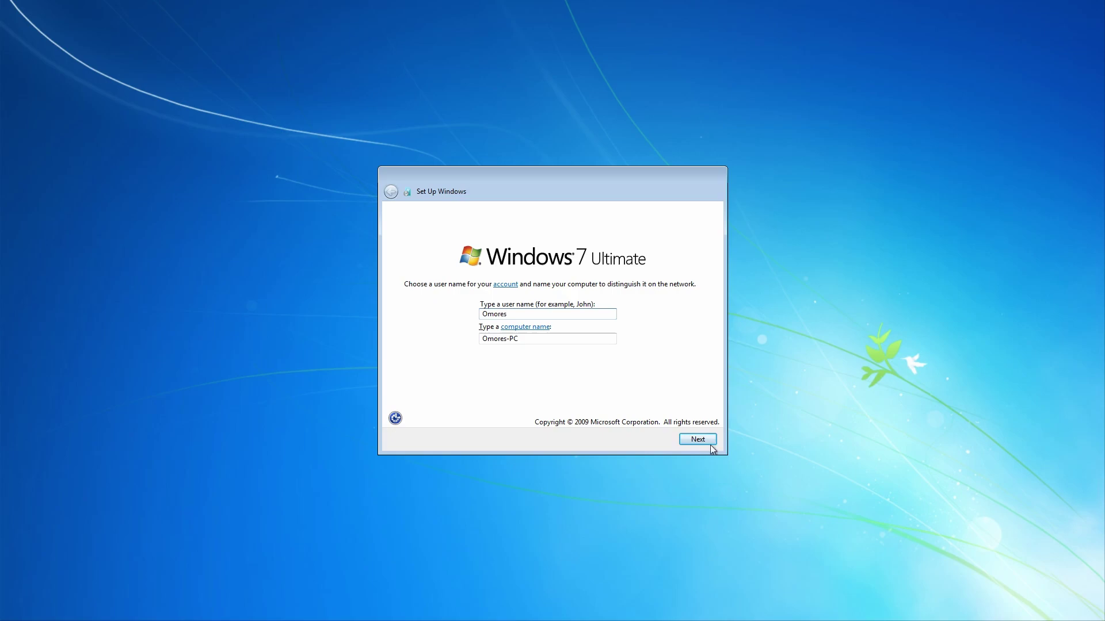
click(699, 440)
click(697, 440)
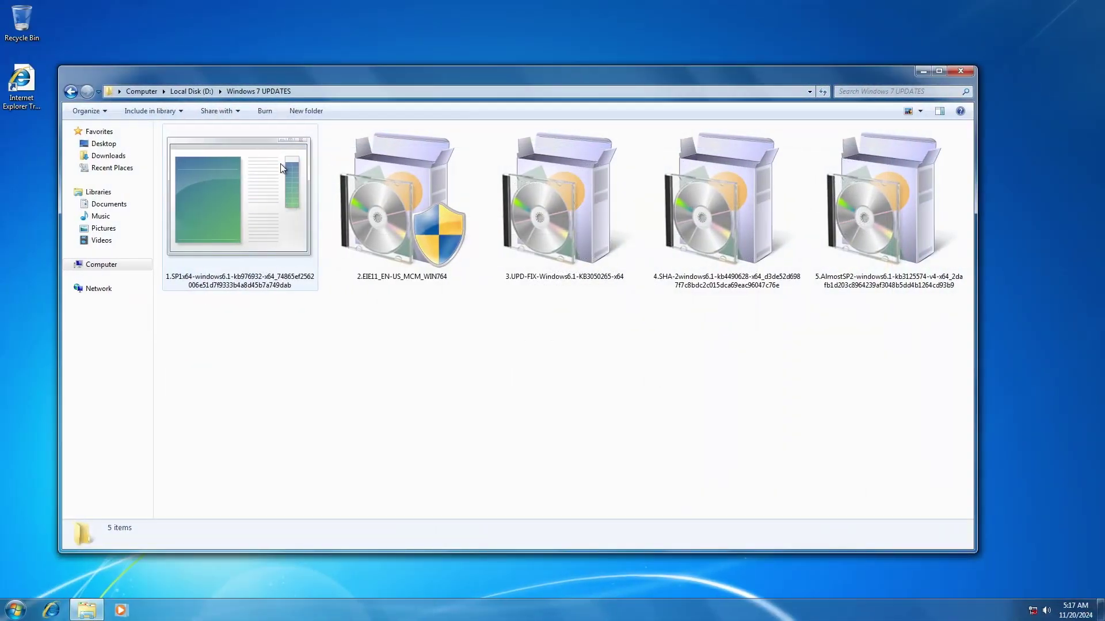
Step: Install Service Pack 1 from the fifth package in Windows 7 UPDATES, then open an Update Catalog result
click(841, 174)
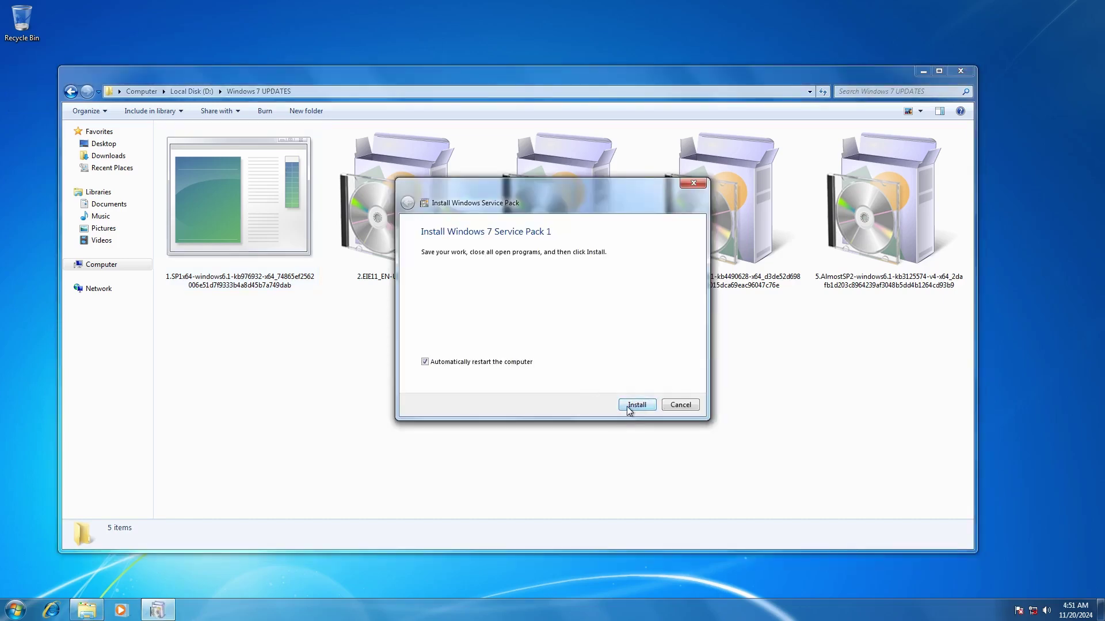
click(628, 406)
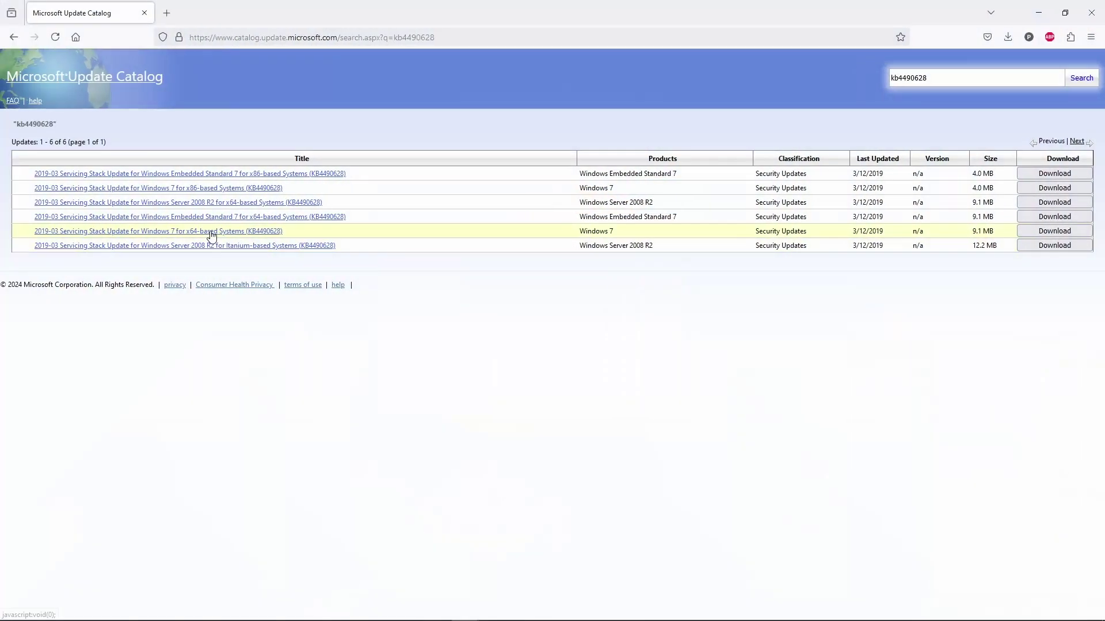
click(210, 236)
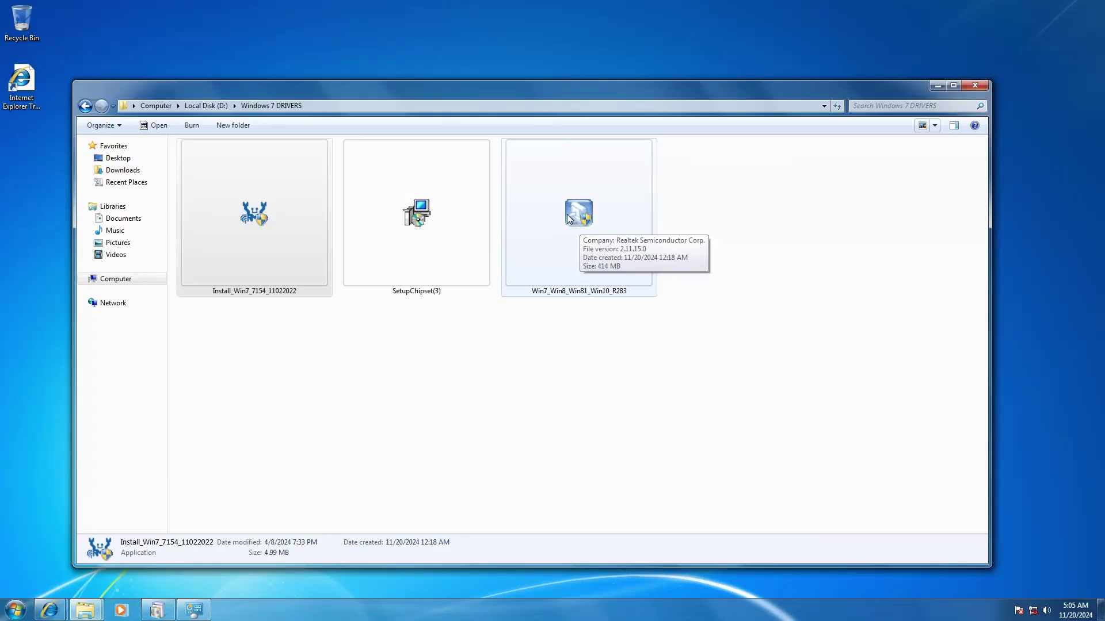
Step: Run the Realtek Ethernet Controller Driver installer and close the unsigned-driver compatibility warning
double_click(569, 217)
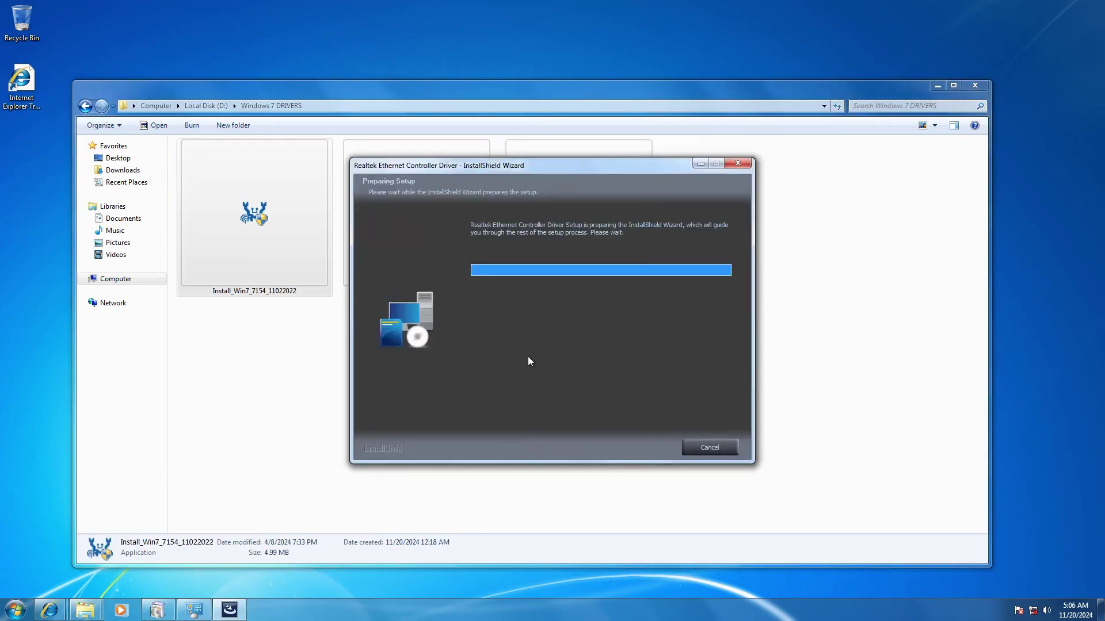
click(620, 448)
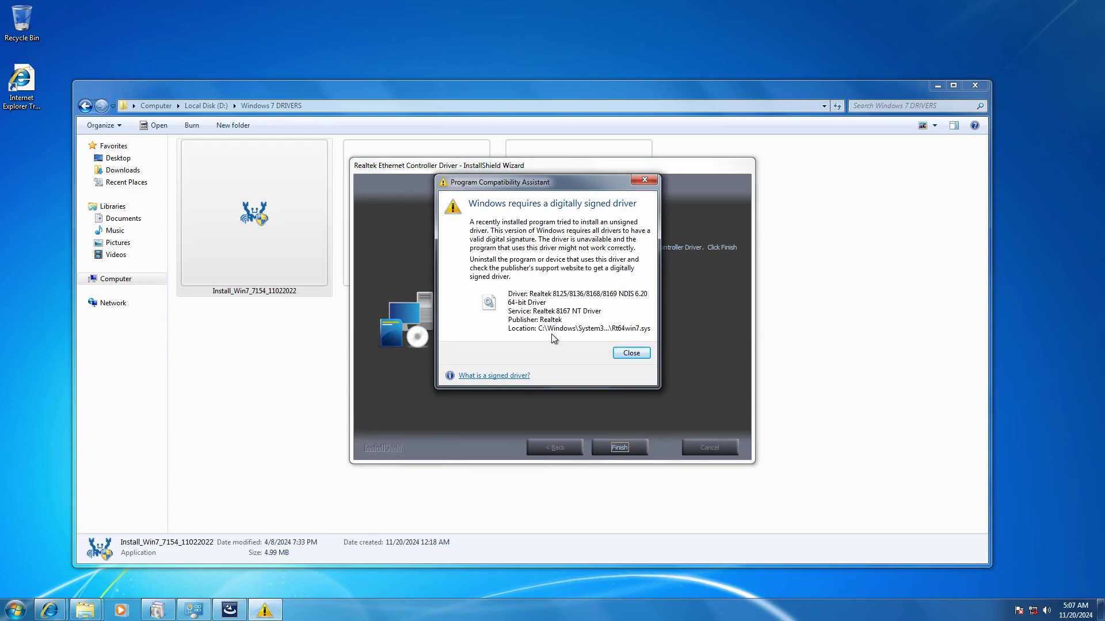
click(626, 357)
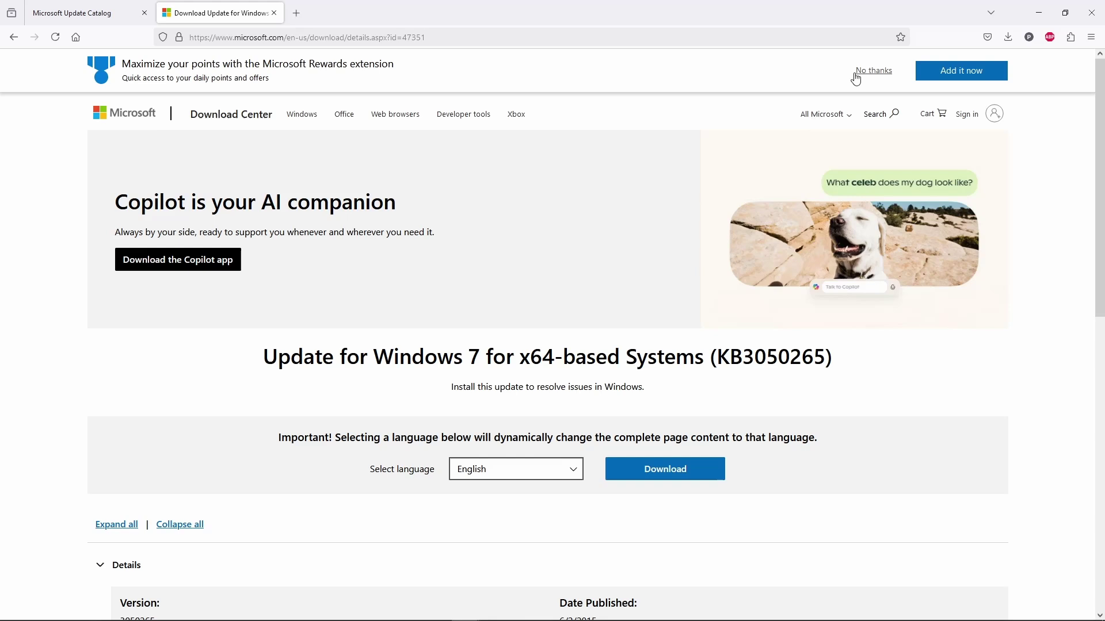
Step: Dismiss the Microsoft Rewards offer and review the KB3050265 update heading on its download page
click(864, 73)
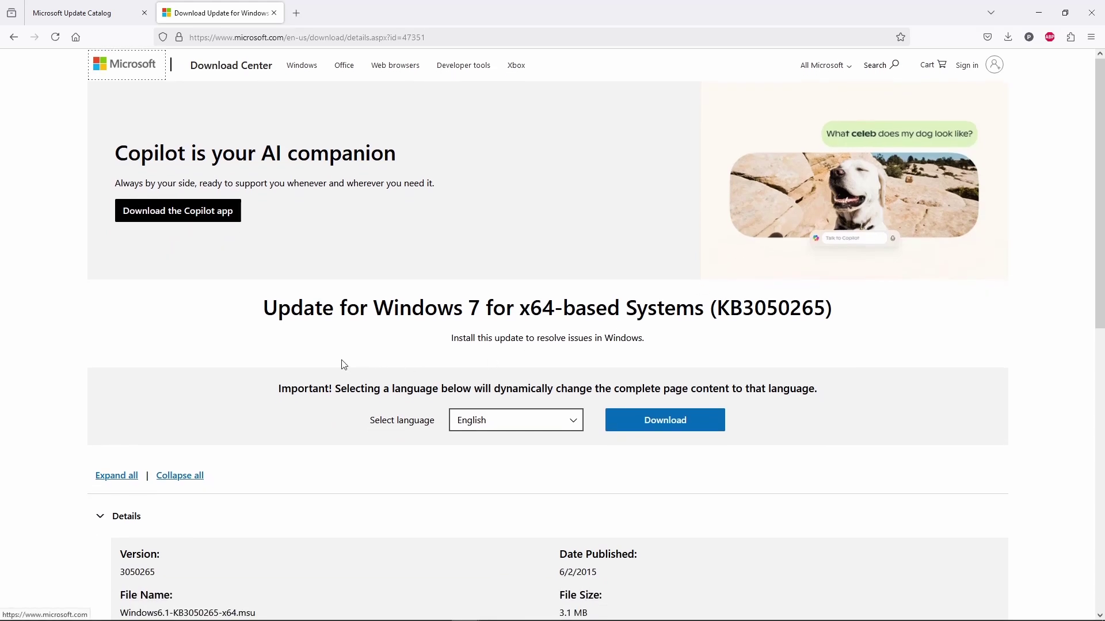
drag(271, 302, 852, 311)
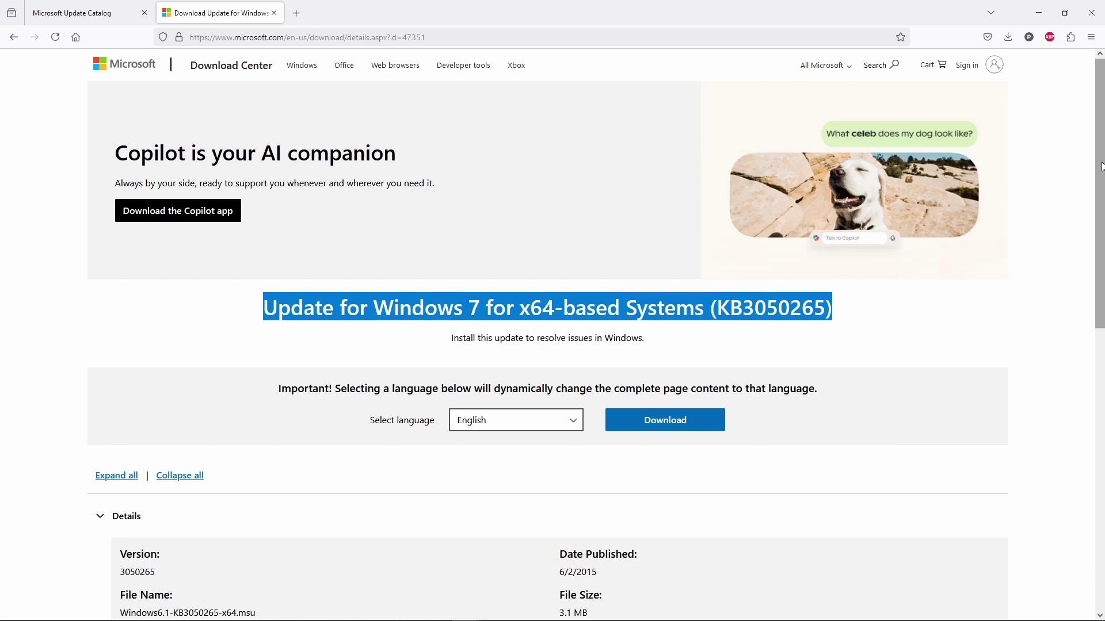
drag(1100, 167, 1102, 312)
Step: Open the x64 KB3125574 entry in the Update Catalog and its convenience rollup support article
key(ctrl+Tab)
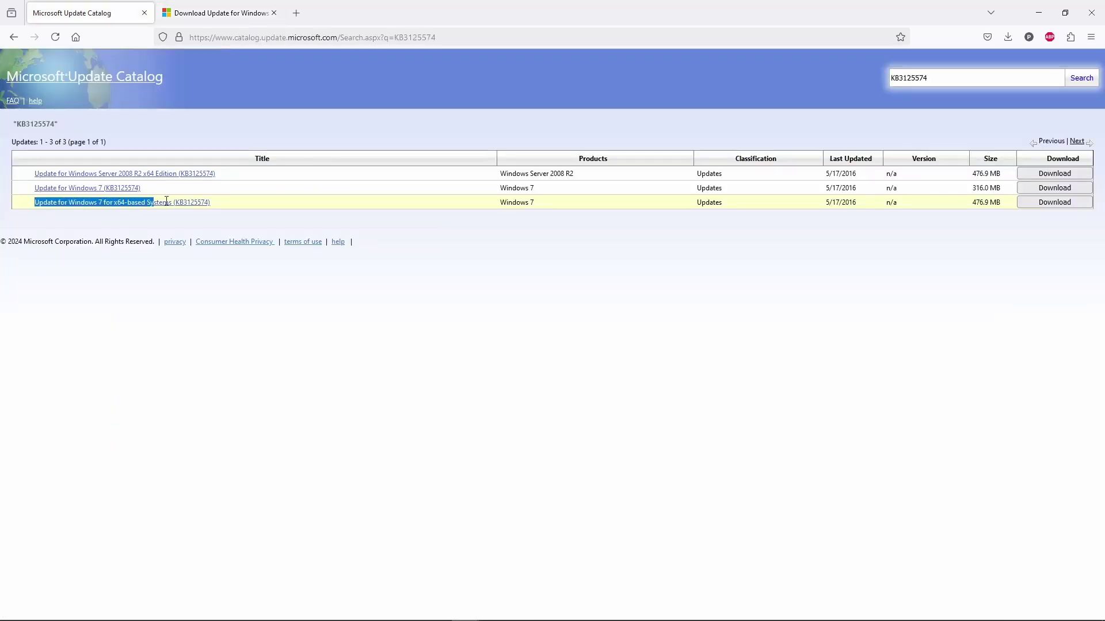
drag(167, 201, 216, 207)
click(177, 205)
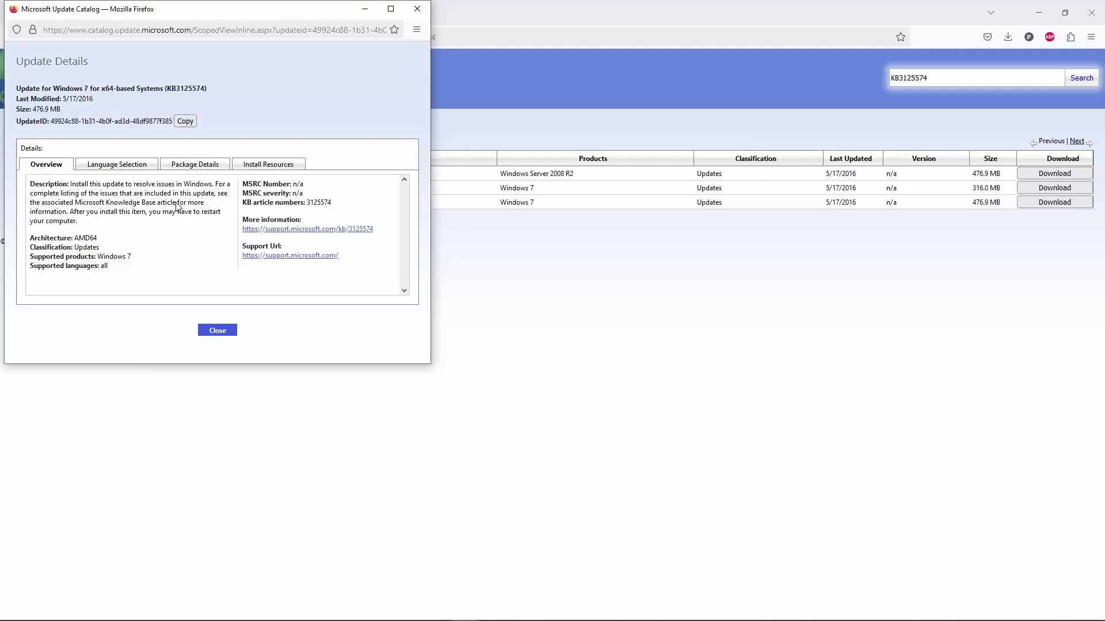
click(338, 229)
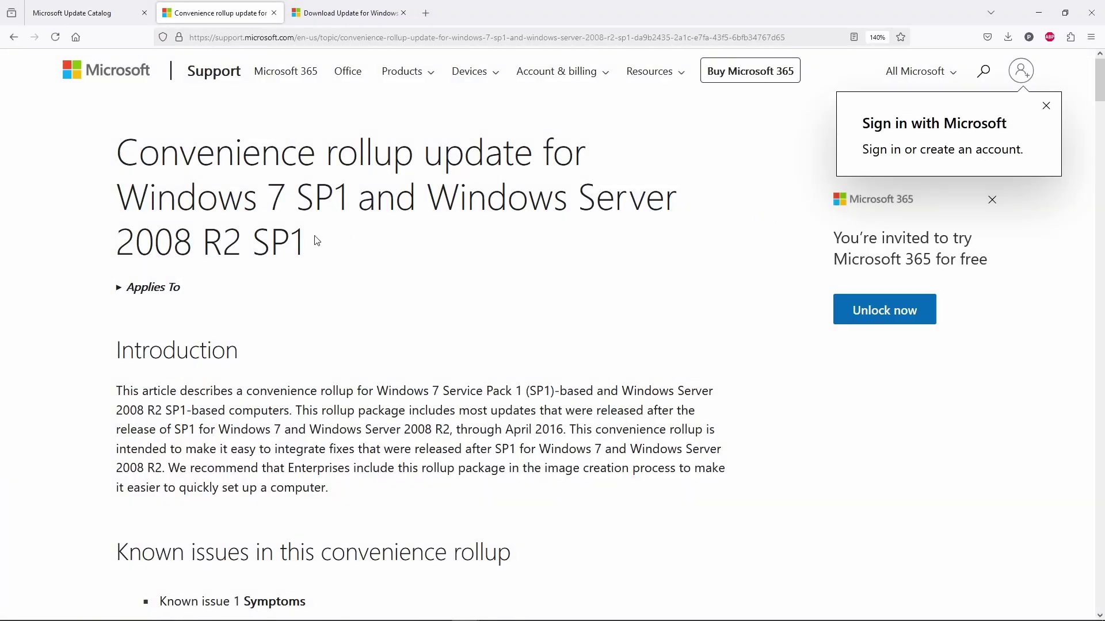
drag(317, 240, 121, 155)
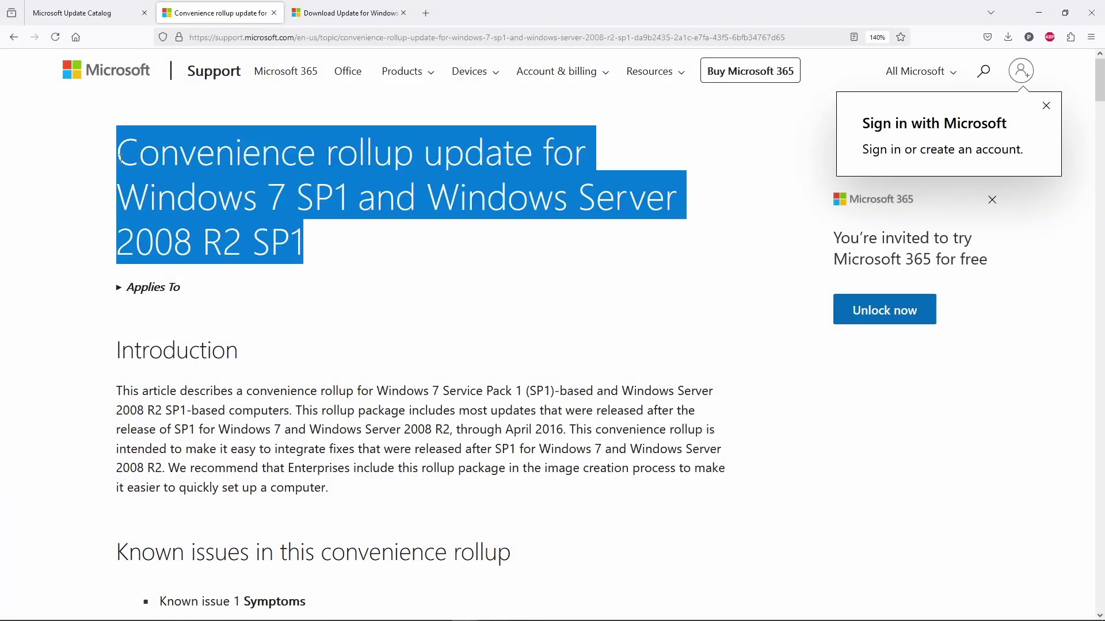
click(483, 312)
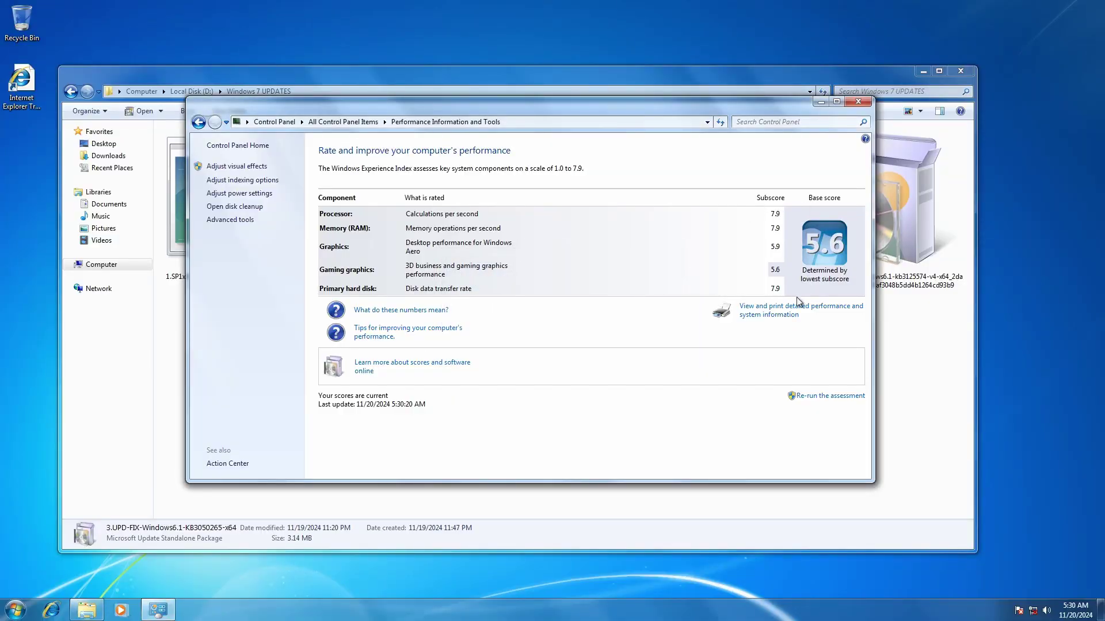
Step: Open the detailed performance and system information report behind the 5.6 score and scroll through it
click(814, 311)
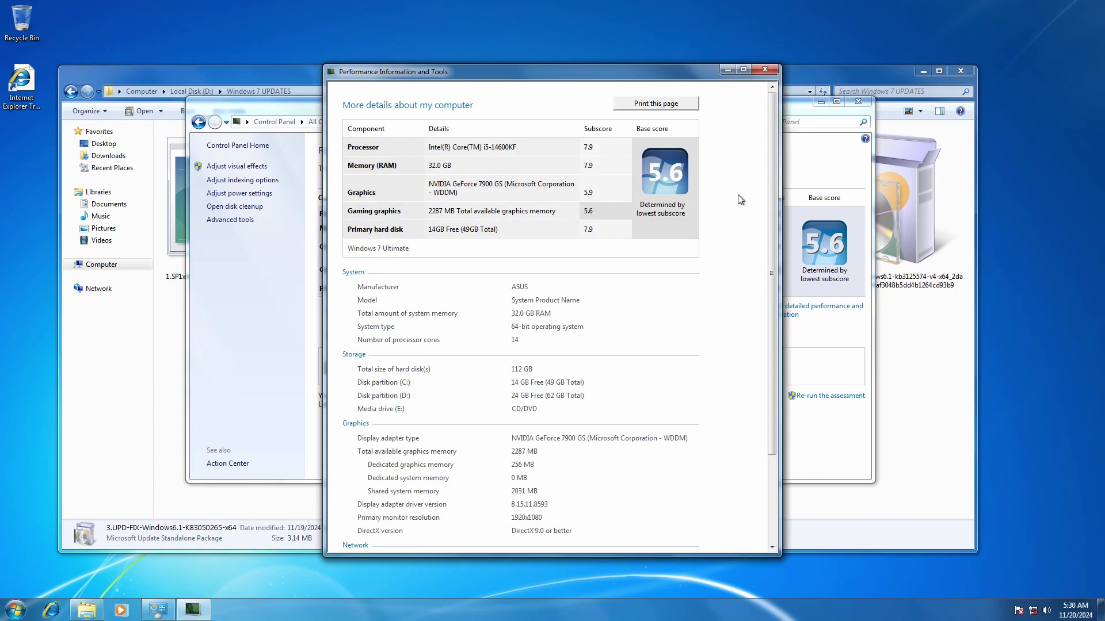
drag(775, 154, 778, 256)
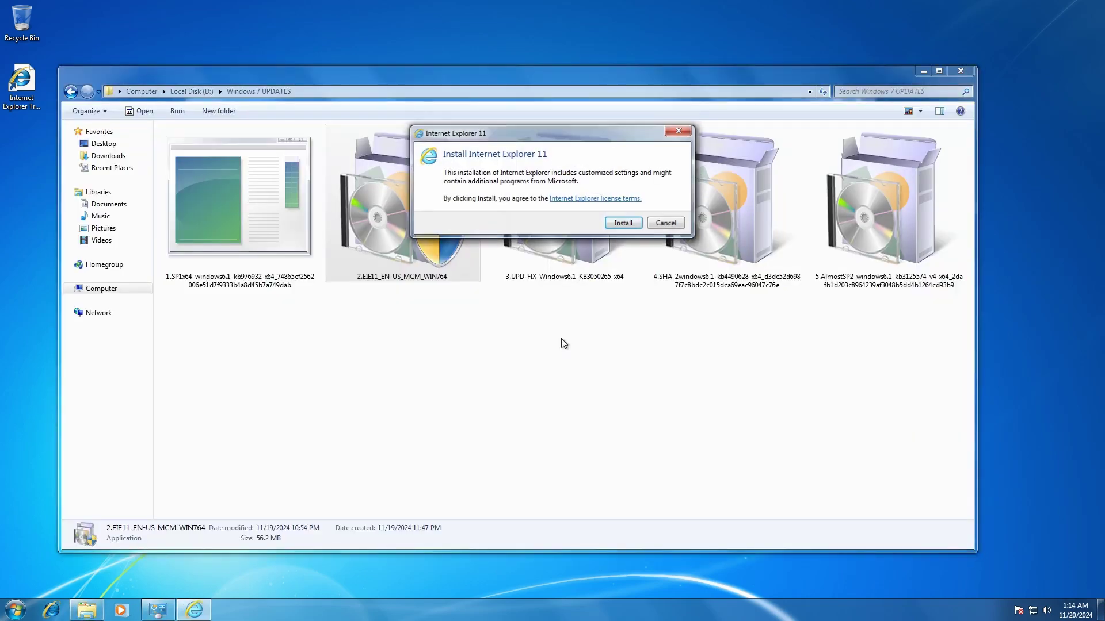
Step: Start installing Internet Explorer 11 from its setup dialog
click(612, 225)
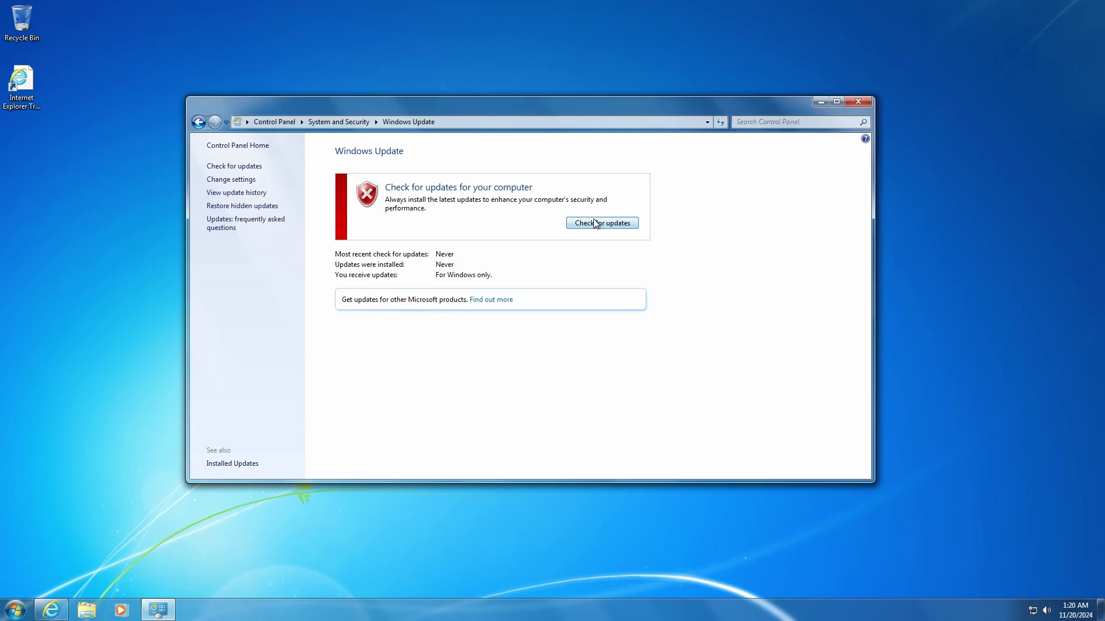
Step: Check for updates and review the important updates list, including the 2020-01 .NET Framework rollup details
click(594, 224)
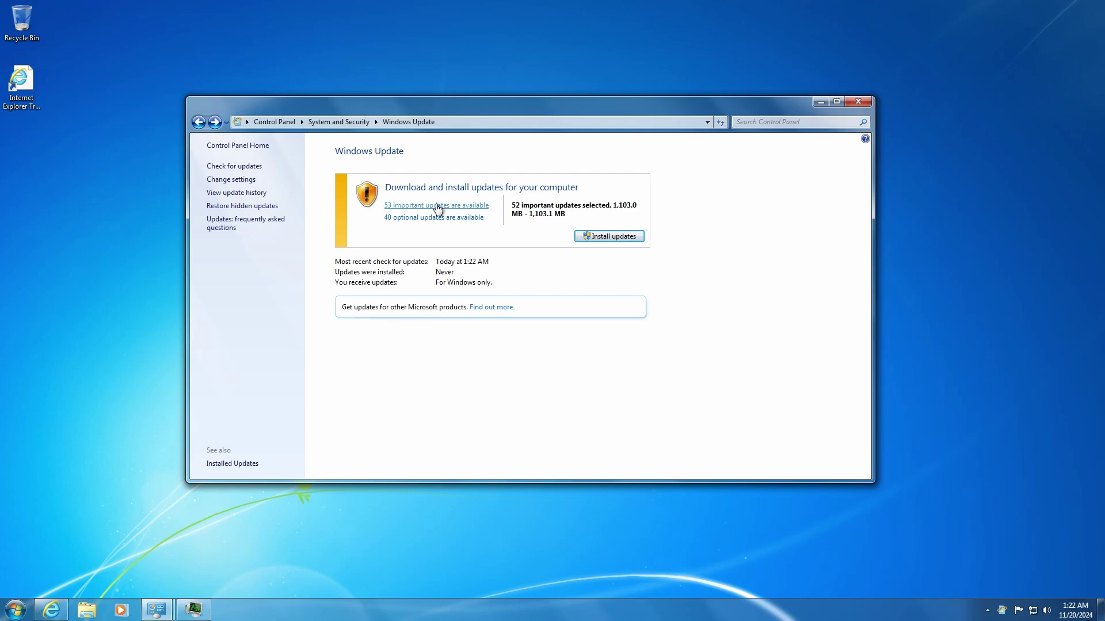
click(437, 206)
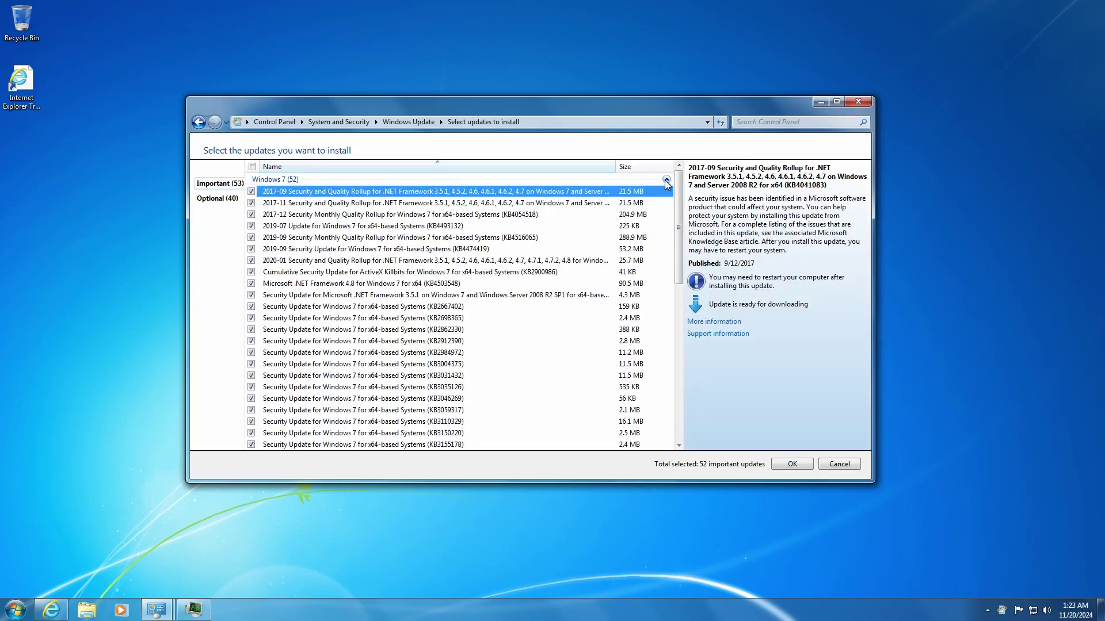
click(309, 261)
drag(678, 219, 678, 379)
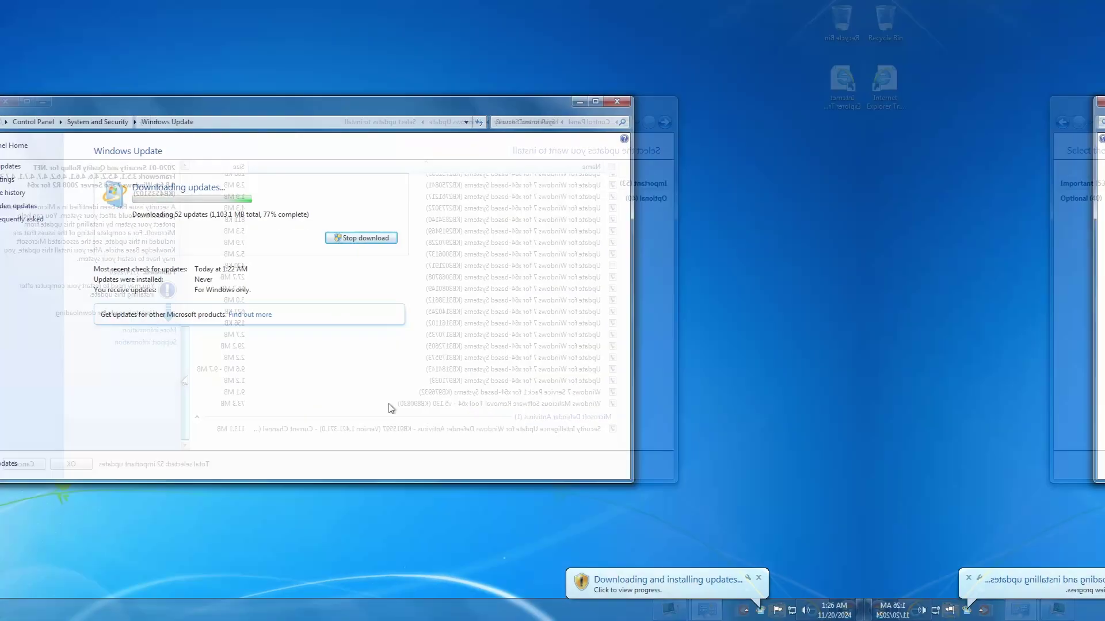
drag(125, 102, 362, 119)
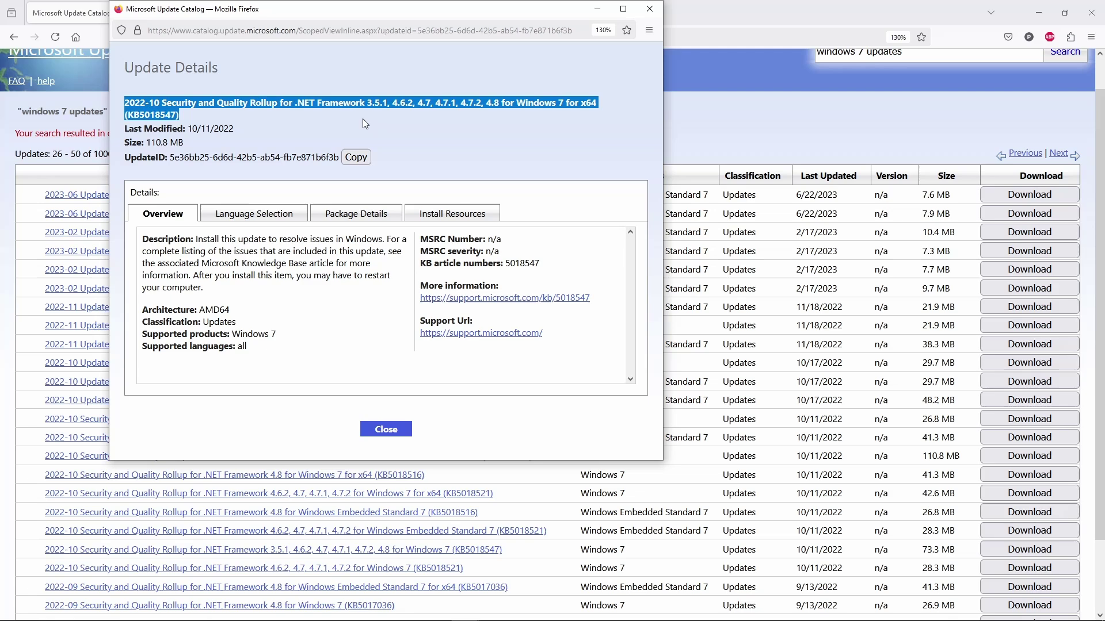
drag(259, 128, 196, 139)
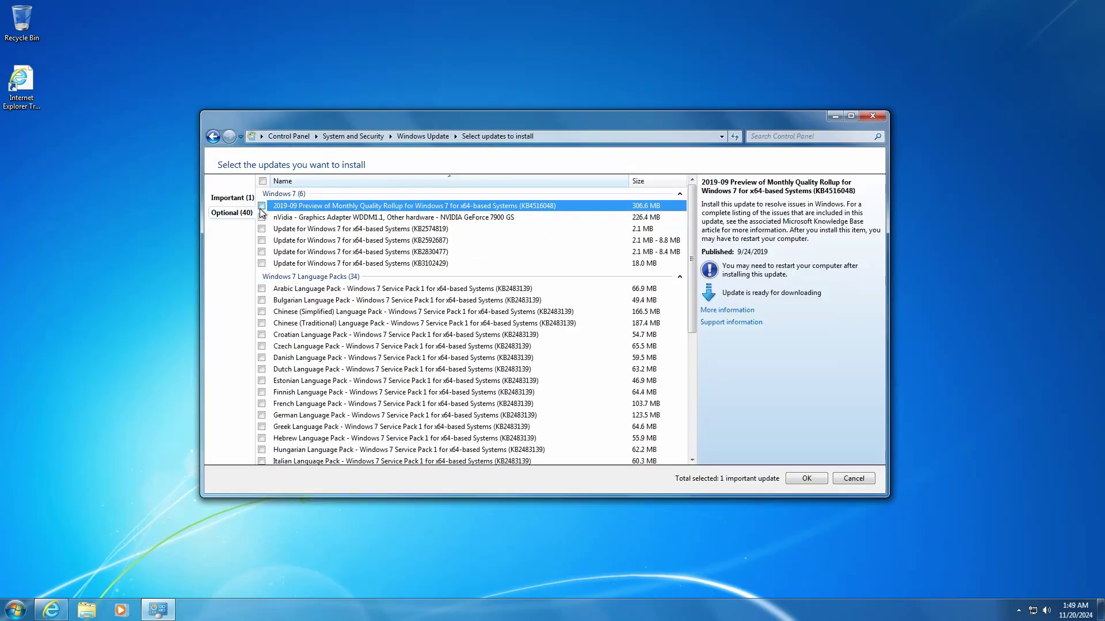
Step: Tick the 2019-09 preview rollup, NVIDIA GeForce 7900 GS driver, KB2574819, KB2592687 and KB2830477
click(261, 206)
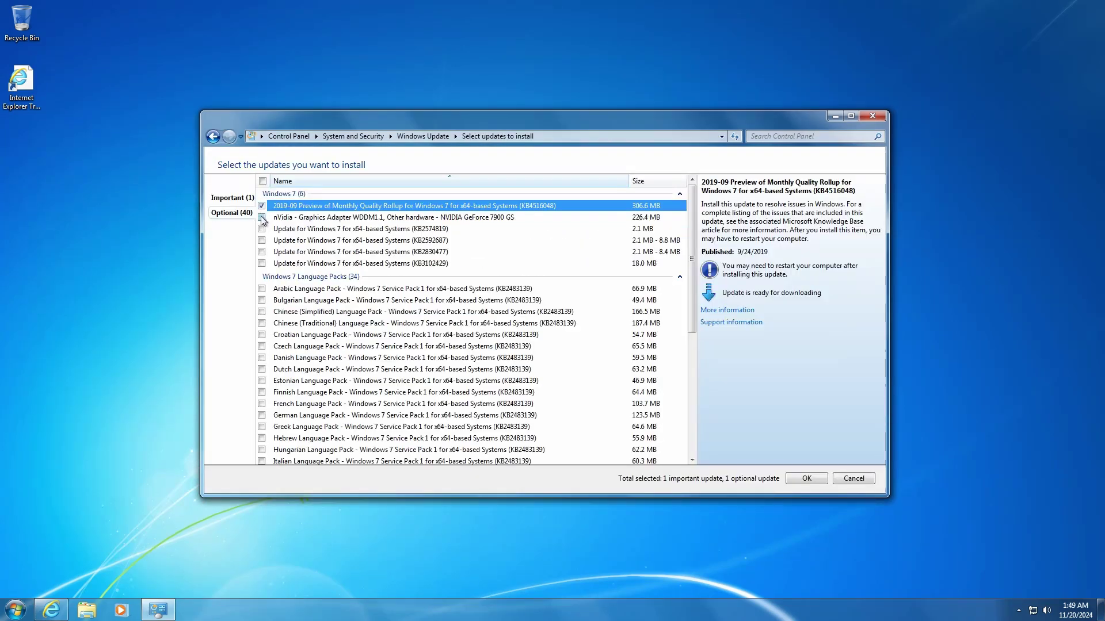
click(261, 217)
click(261, 229)
click(261, 240)
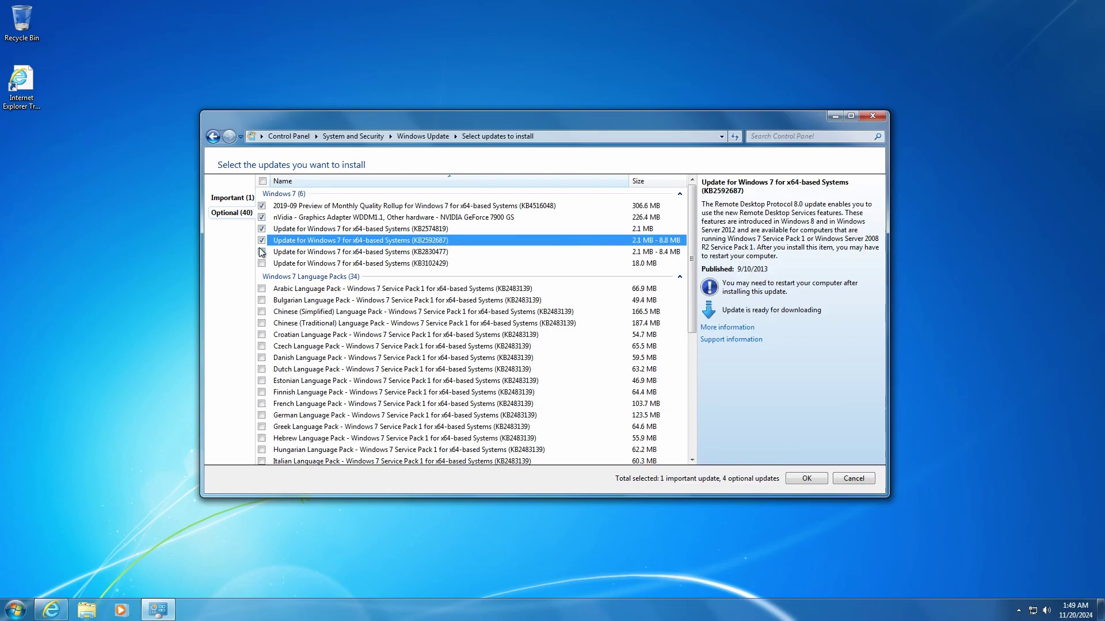
click(261, 252)
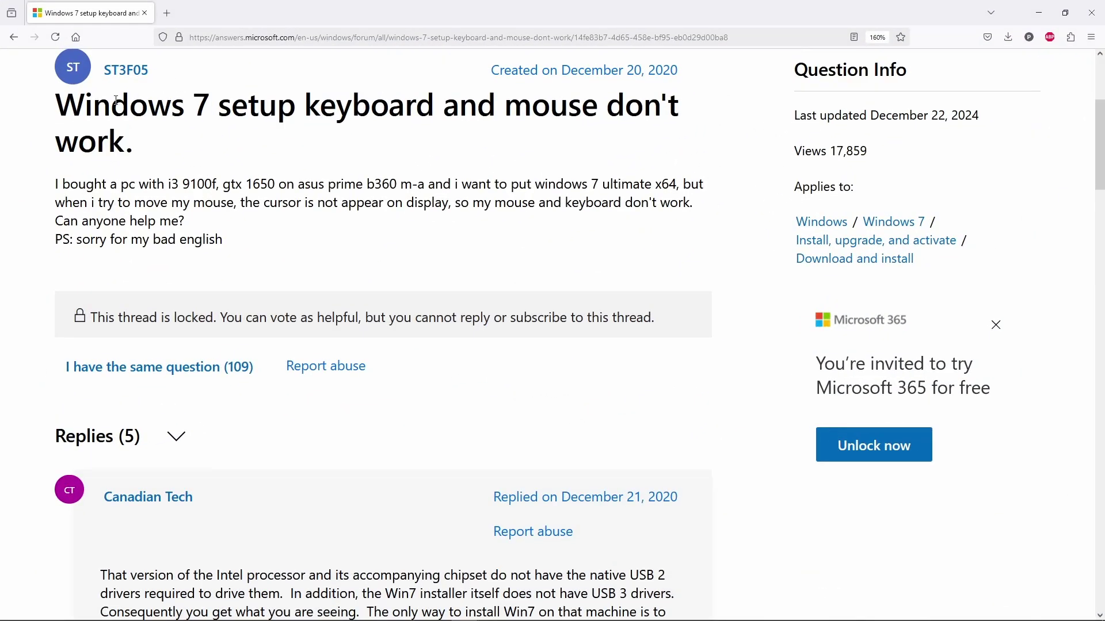
drag(58, 98, 125, 138)
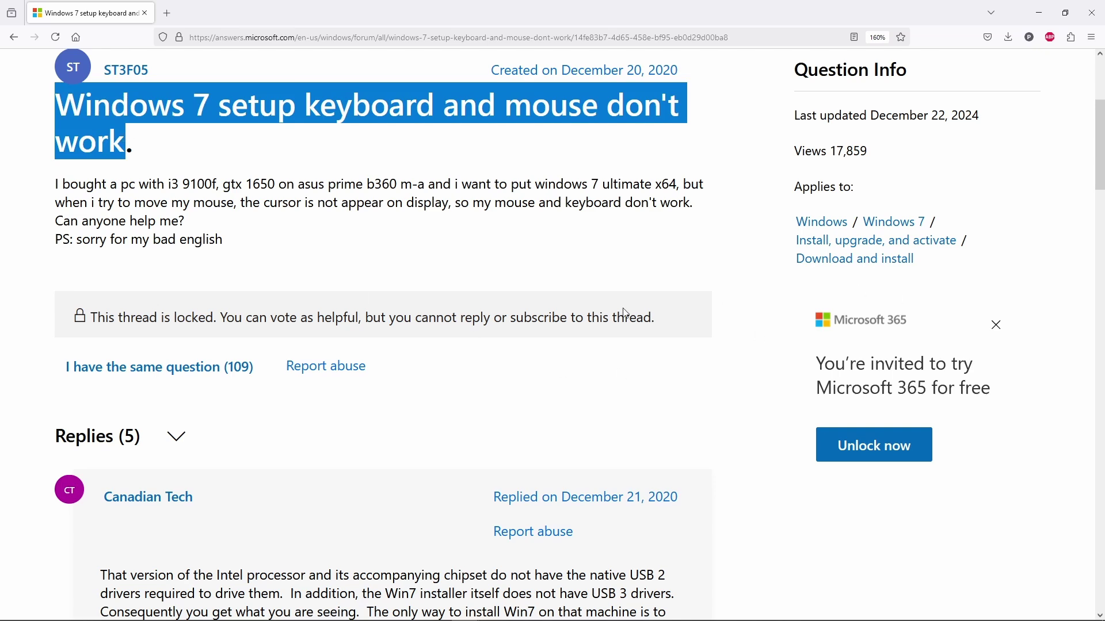
drag(1095, 157, 1102, 209)
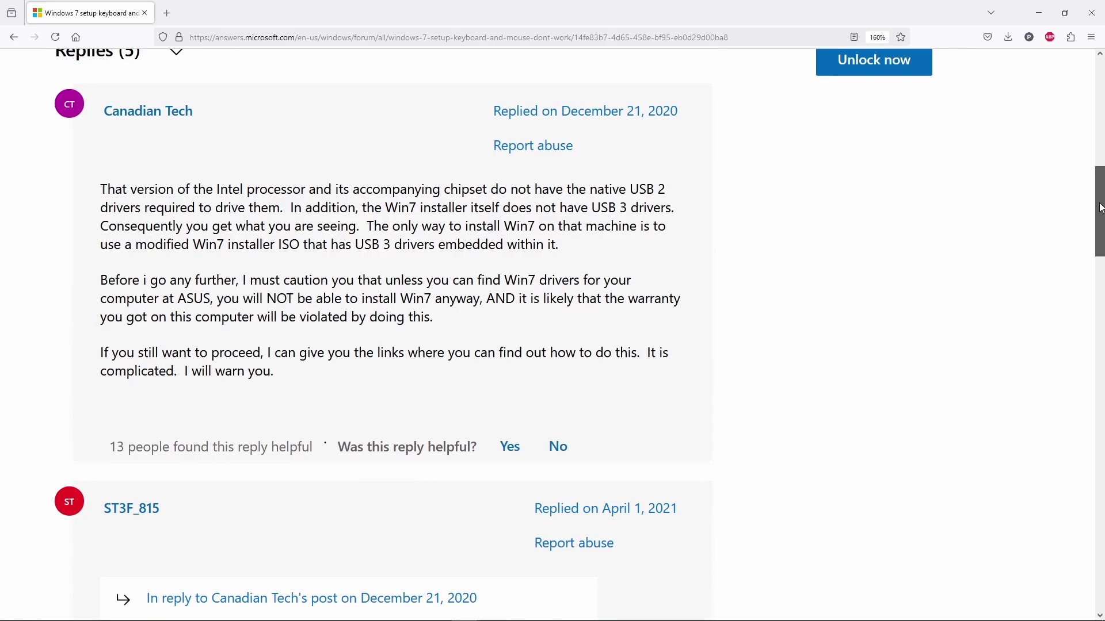
scroll(1102, 208, up, 7)
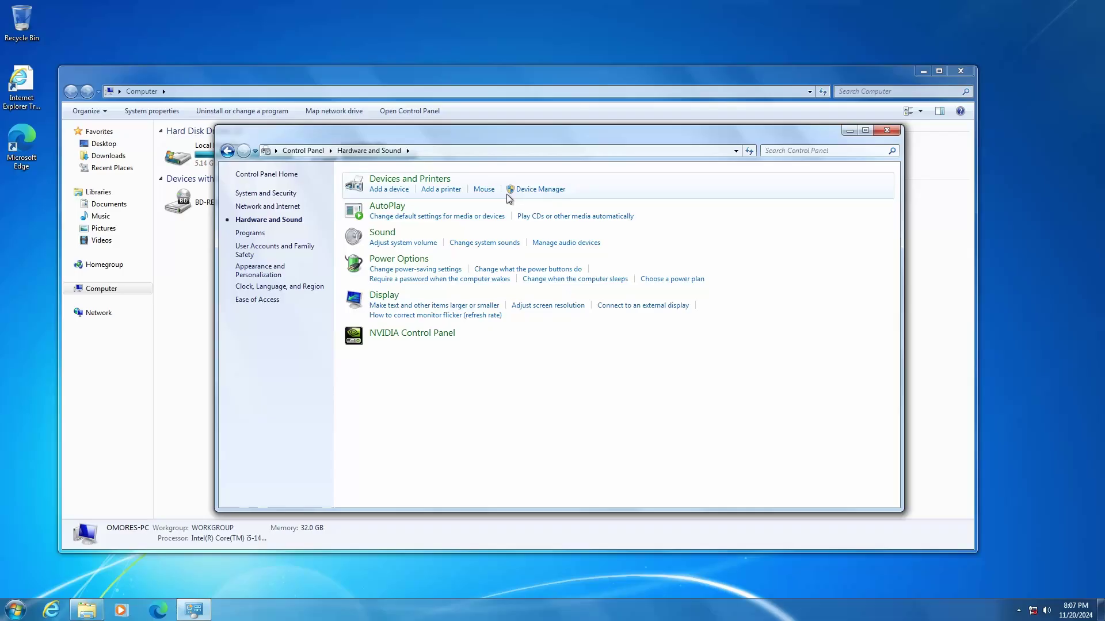
Step: In Device Manager, start a driver update for the unidentified USB controller
click(525, 193)
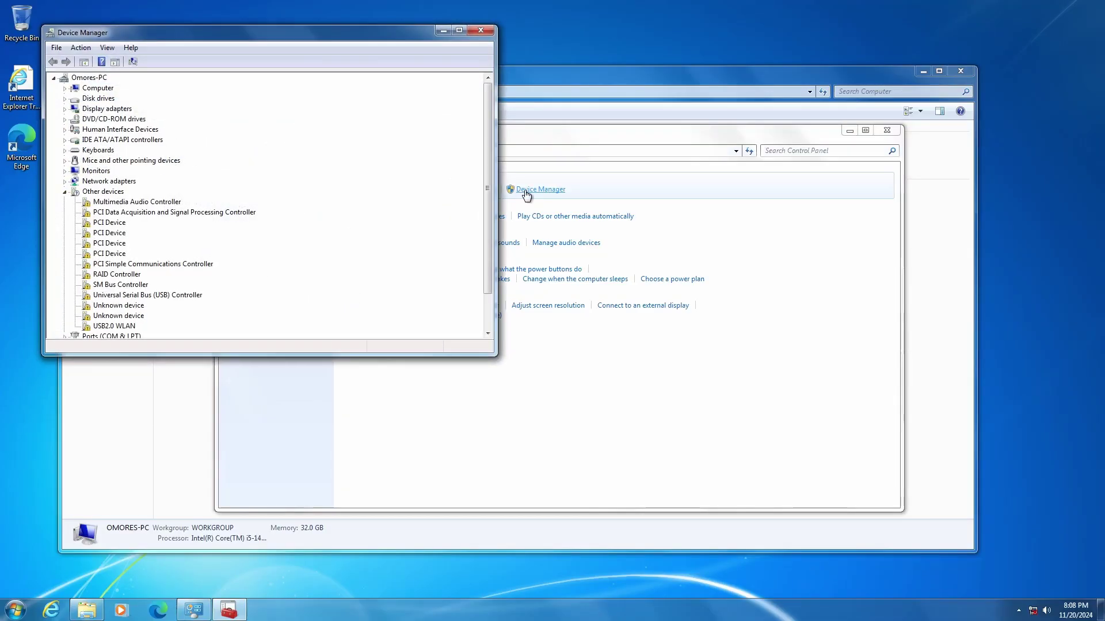
double_click(166, 295)
click(199, 86)
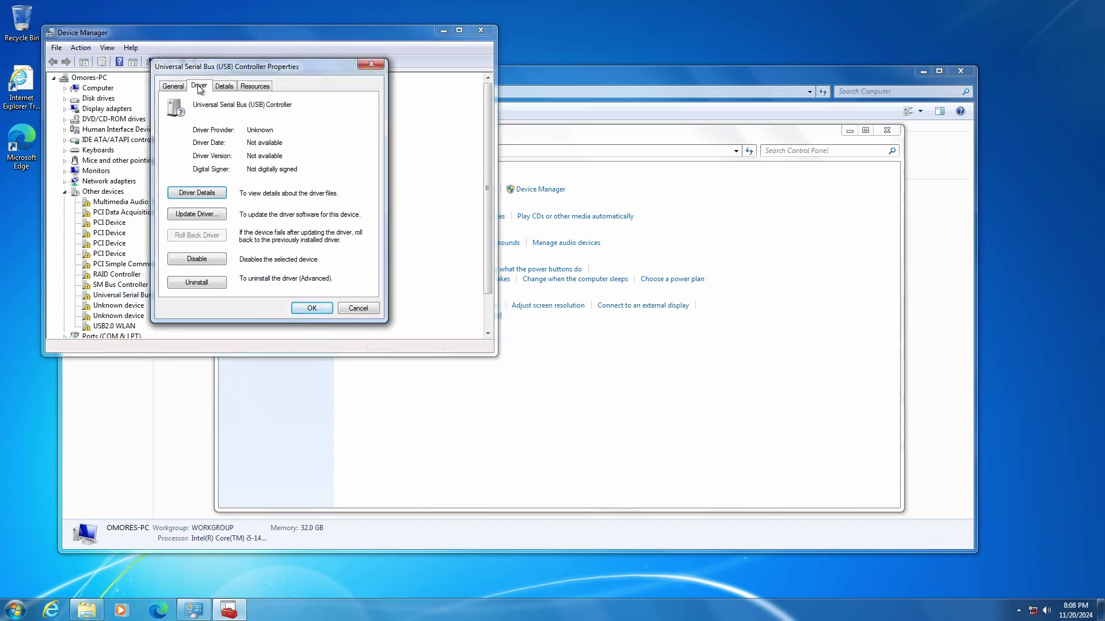
click(199, 214)
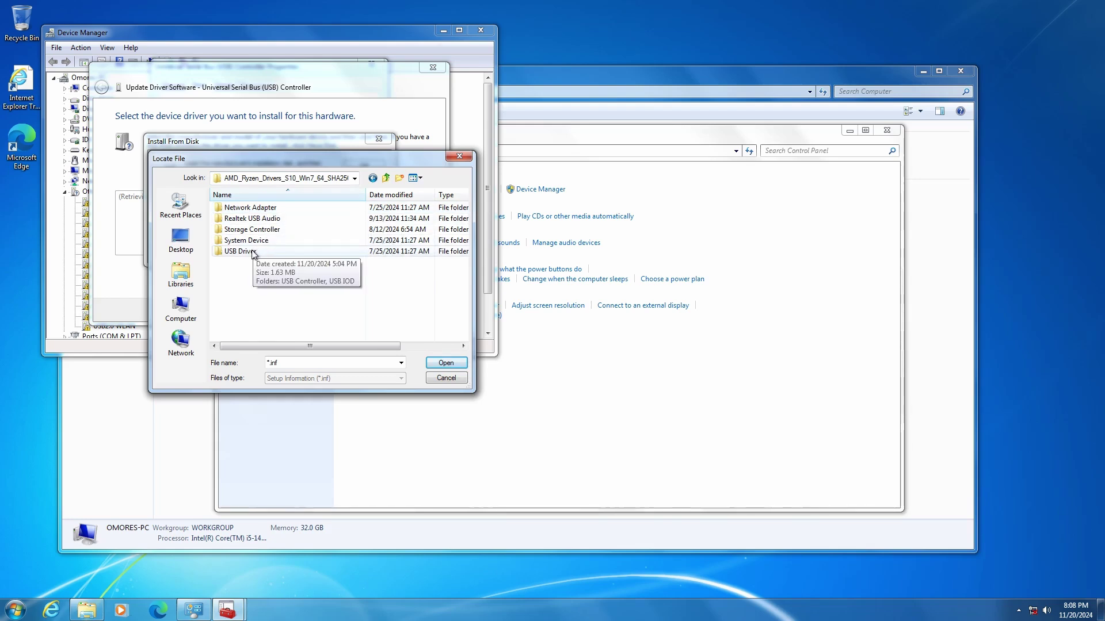
Step: Load usbxhci.inf from USB Driver\USB Controller, then highlight the X470 model name on Biostar's site
double_click(253, 254)
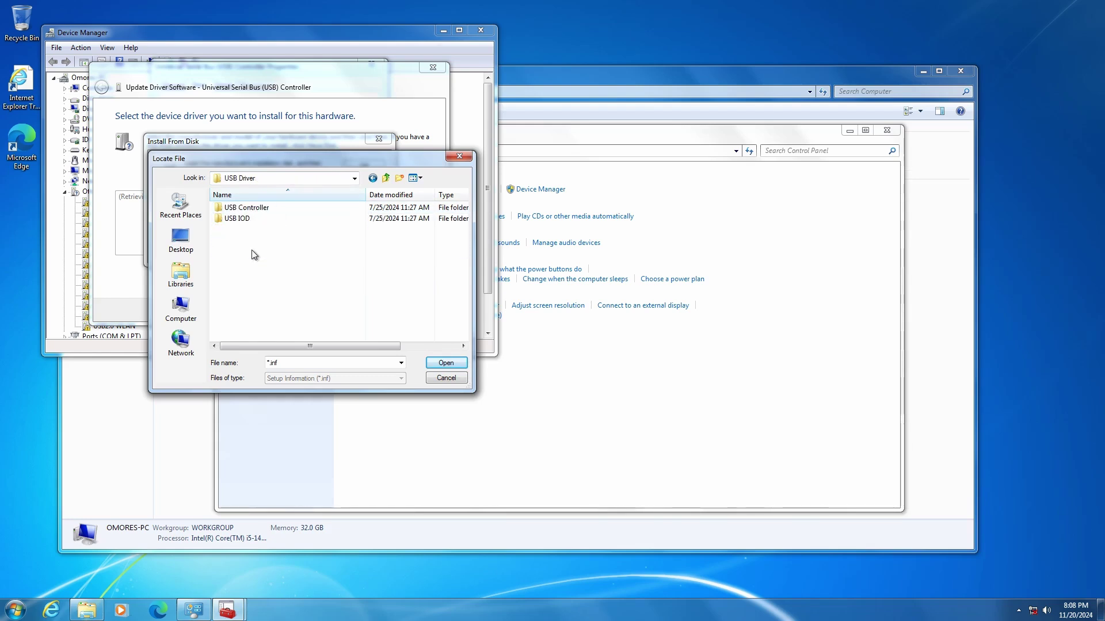
double_click(253, 208)
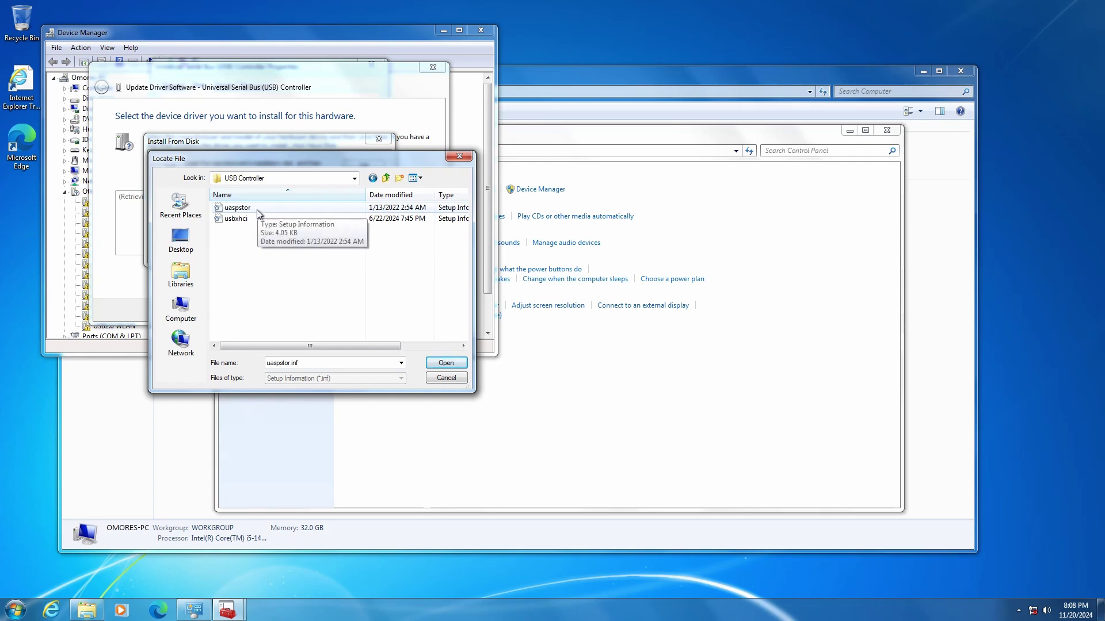
double_click(242, 219)
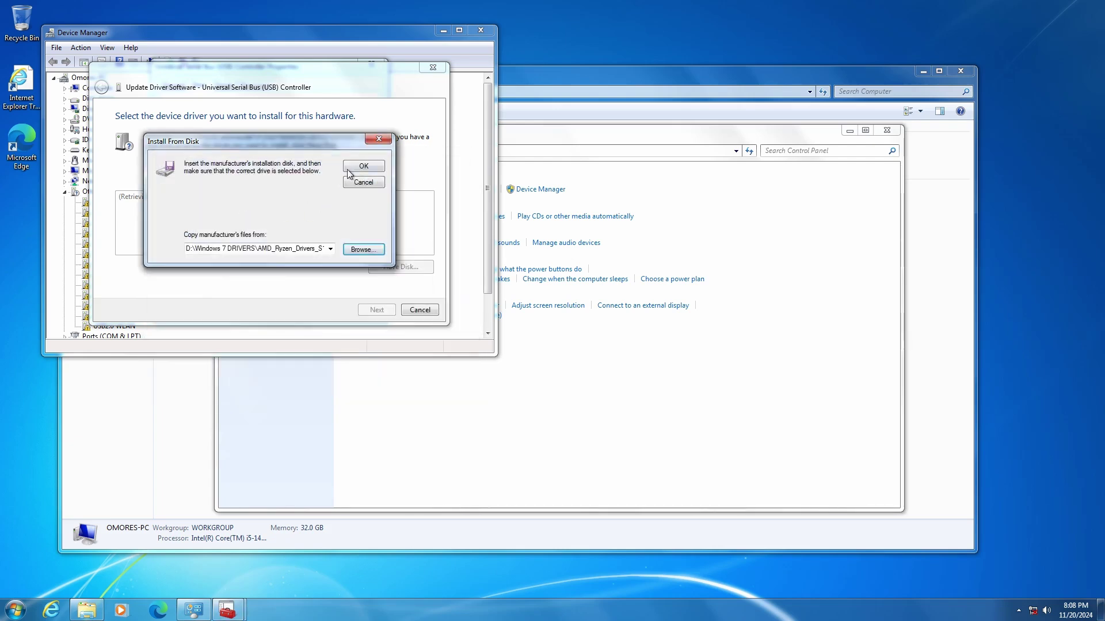
click(353, 169)
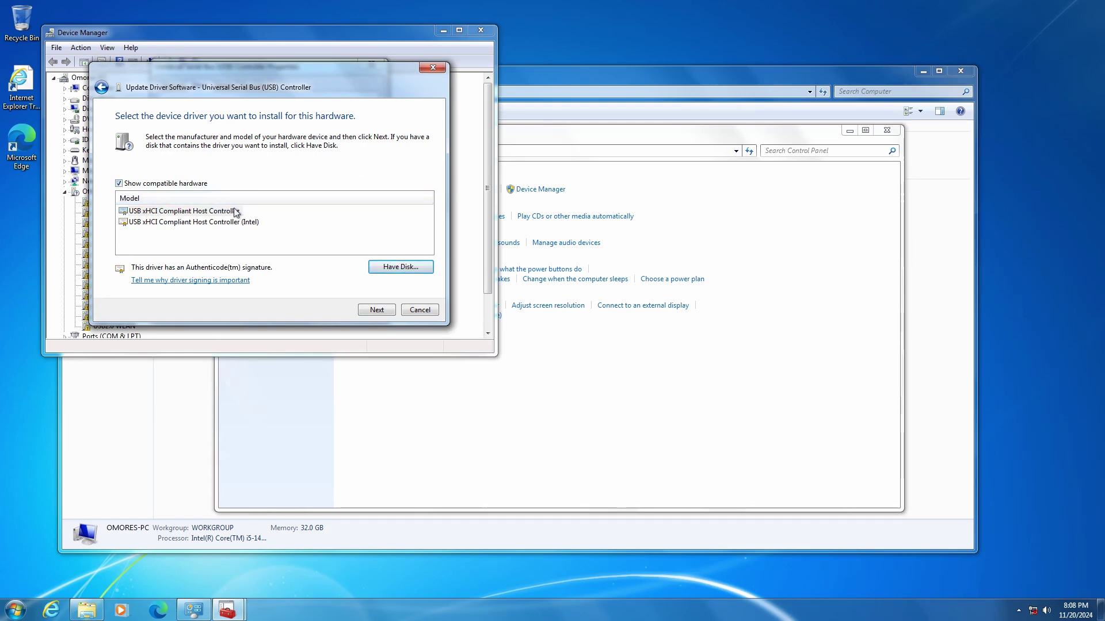
drag(584, 234, 671, 234)
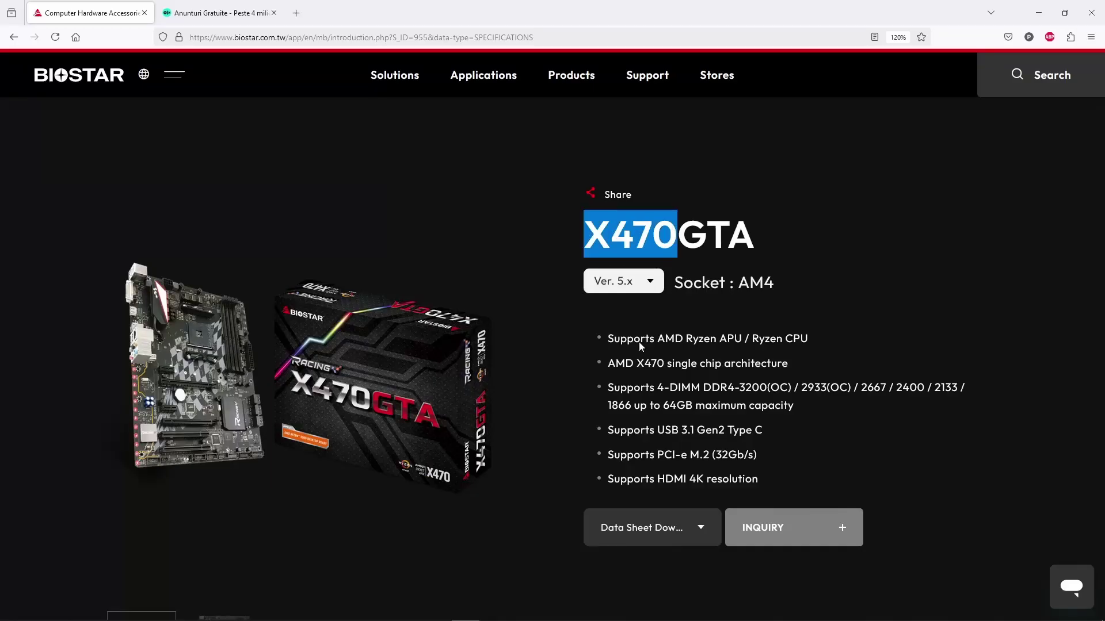
Step: Highlight the AMD X470 chipset bullet and the Windows 7 x64 chipset driver entry
drag(610, 363, 775, 365)
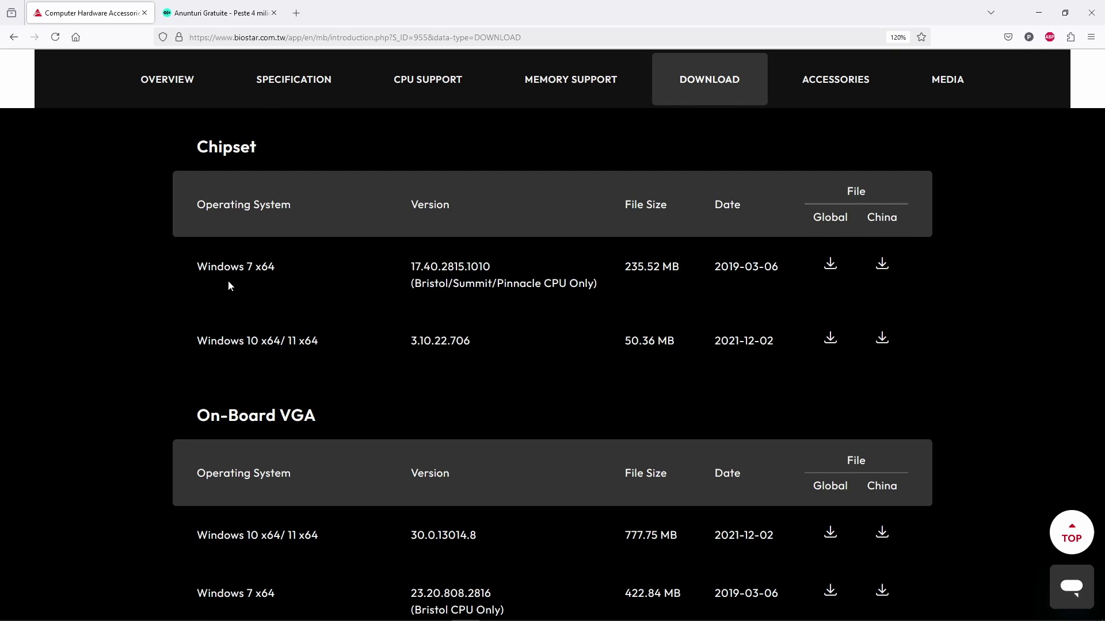
drag(220, 270, 275, 266)
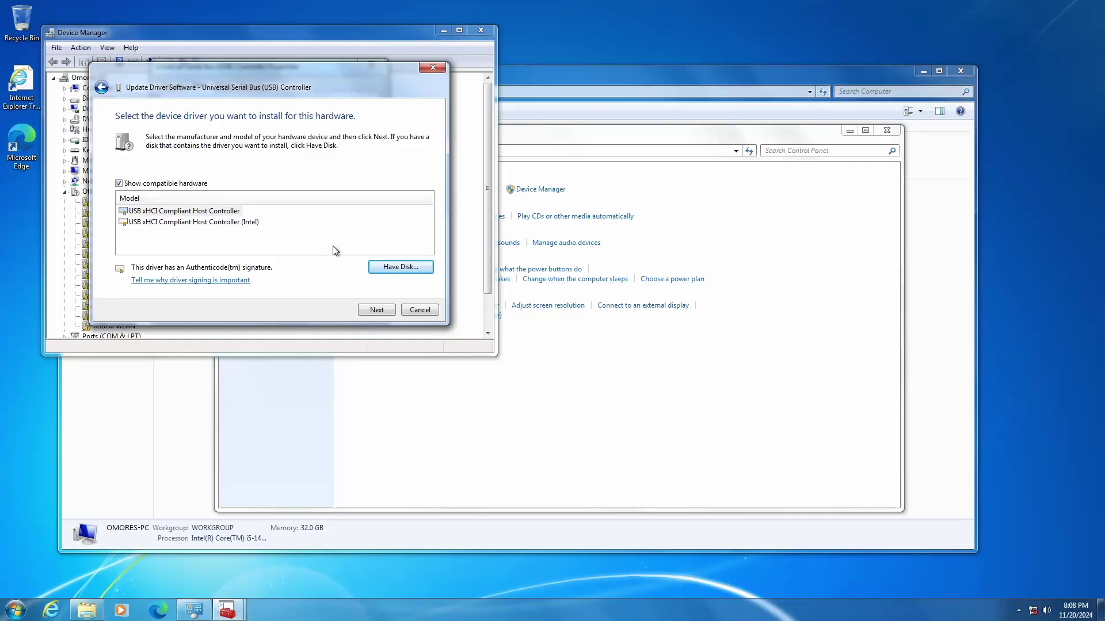
Step: Proceed with the driver wizard and approve installing the USB controller driver from Microsoft
click(377, 310)
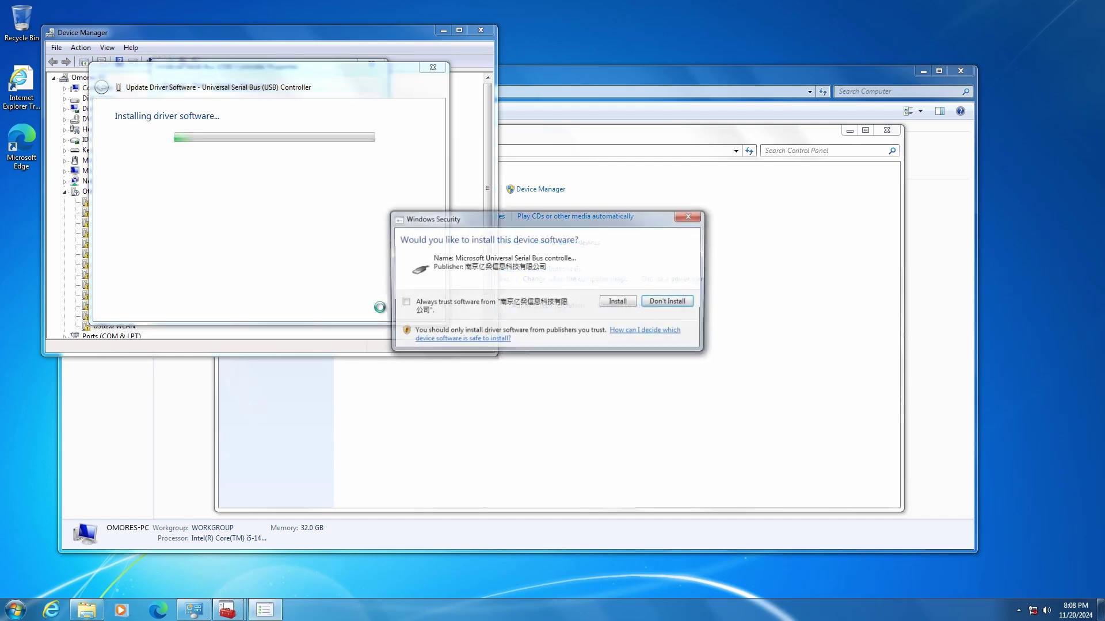
click(607, 304)
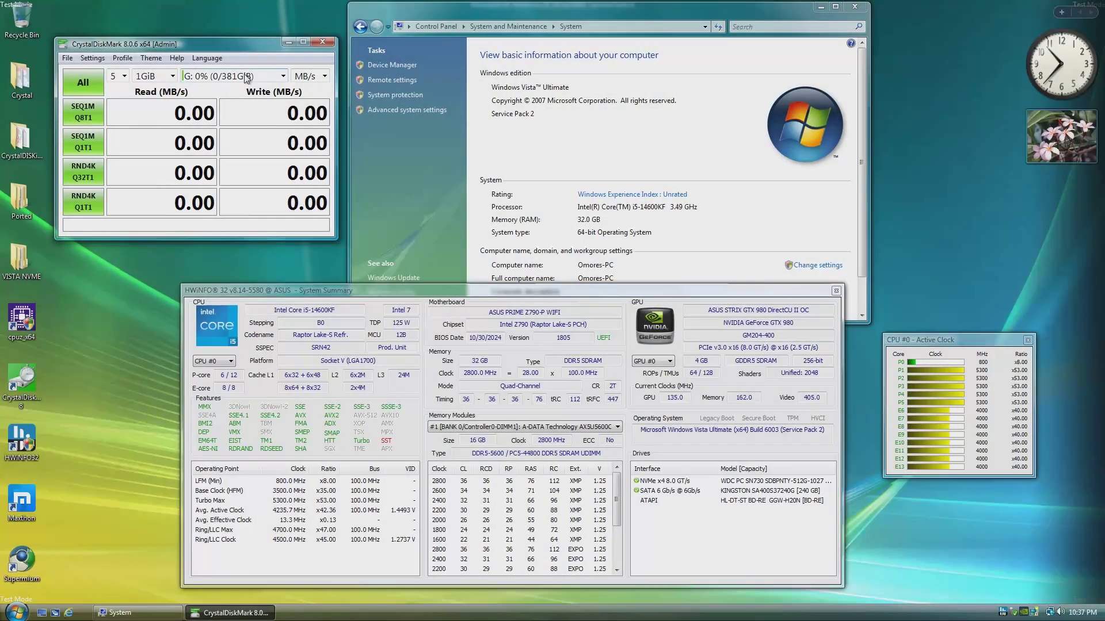
Step: Pick the drive in CrystalDiskMark and run the All benchmark
click(252, 78)
click(84, 83)
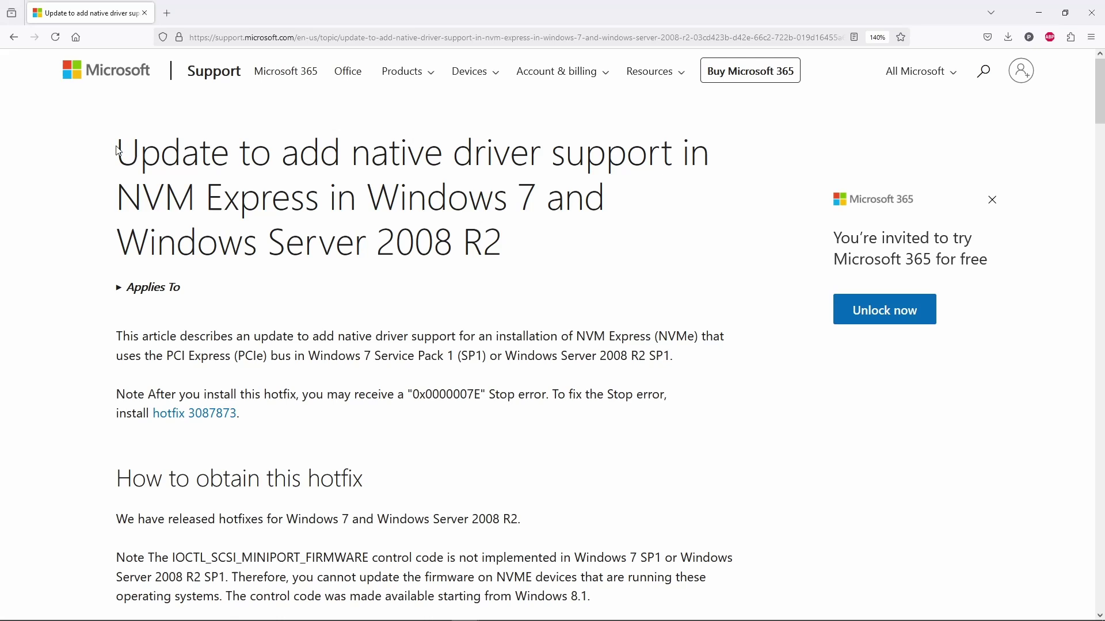
Step: Select the heading of Microsoft's article on native NVM Express support for Windows 7
drag(118, 151, 532, 203)
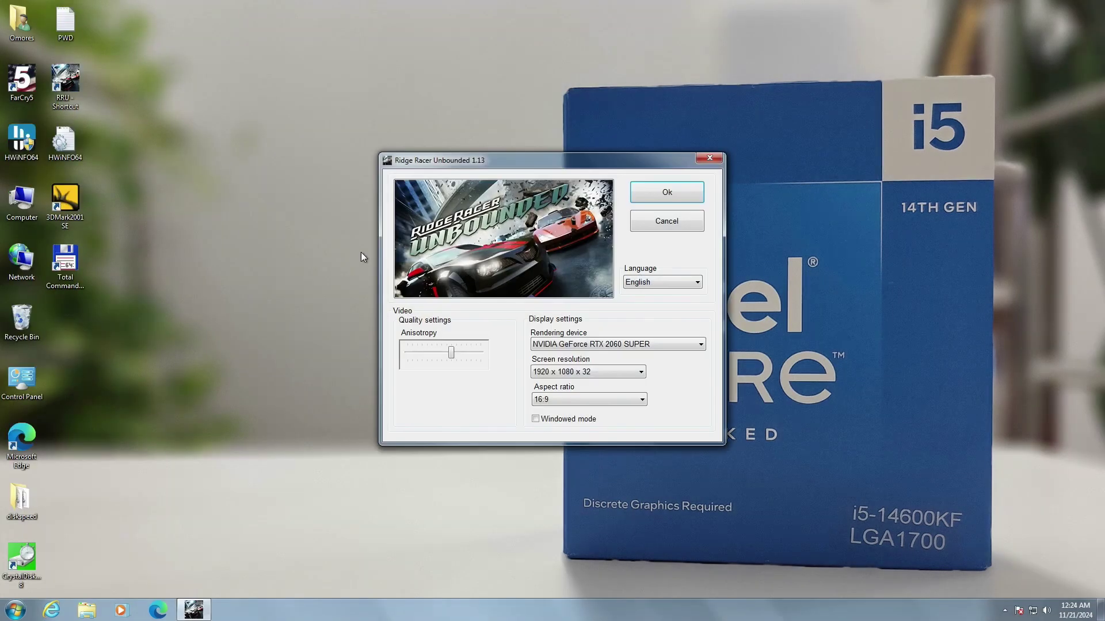
Step: Keep the GeForce RTX 2060 SUPER as rendering device, launch, and pass the title screen
click(691, 350)
click(662, 357)
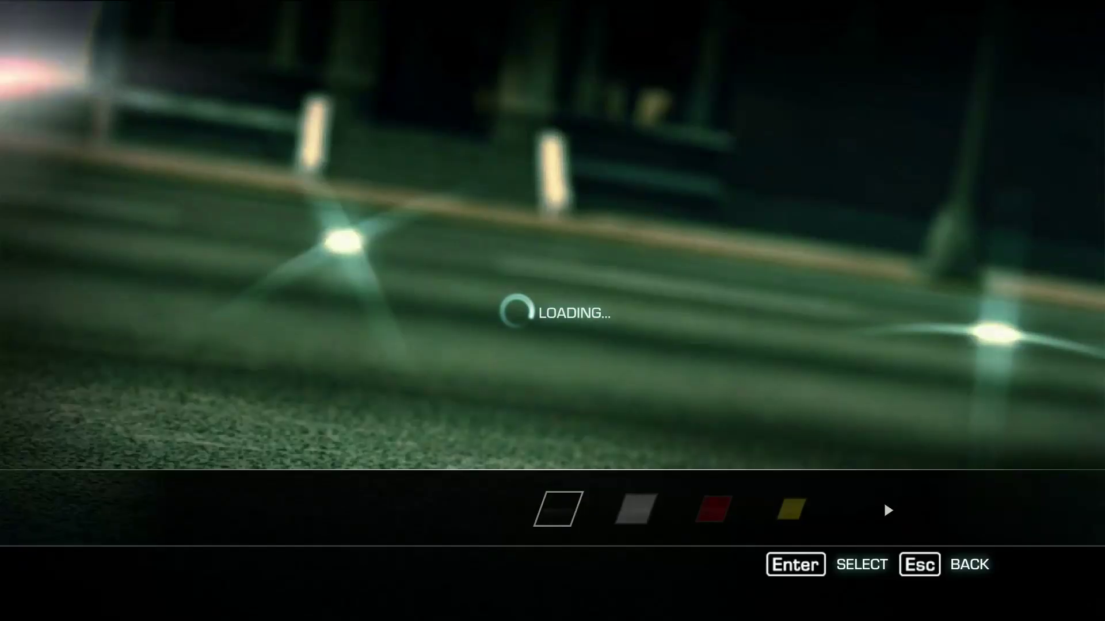
key(Return)
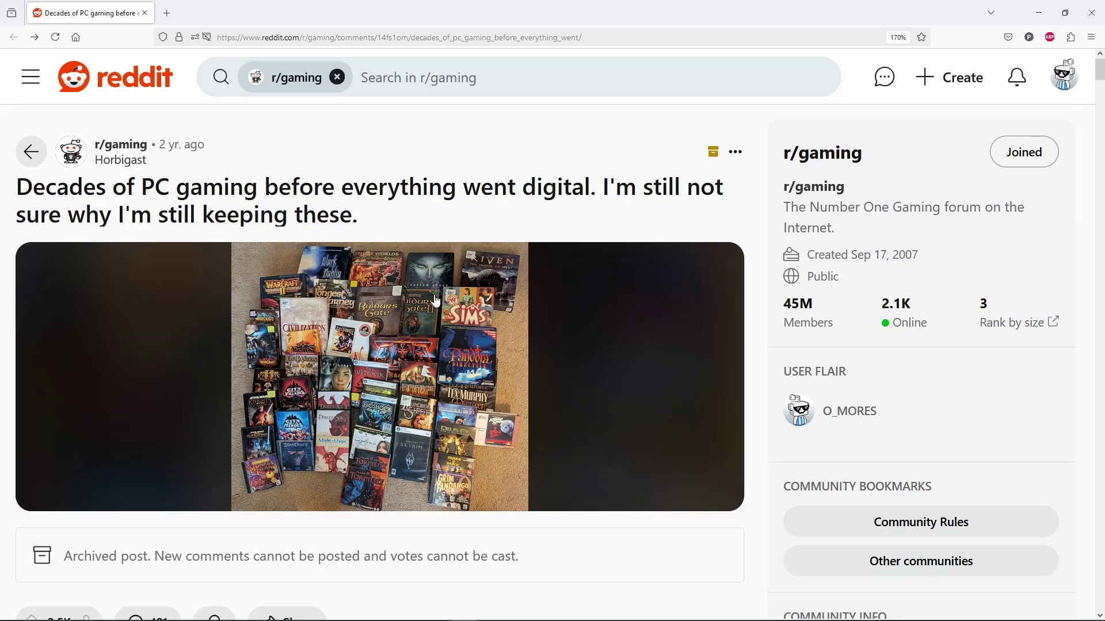
Step: Enlarge the Reddit photo of the boxed PC game collection to full size
click(436, 301)
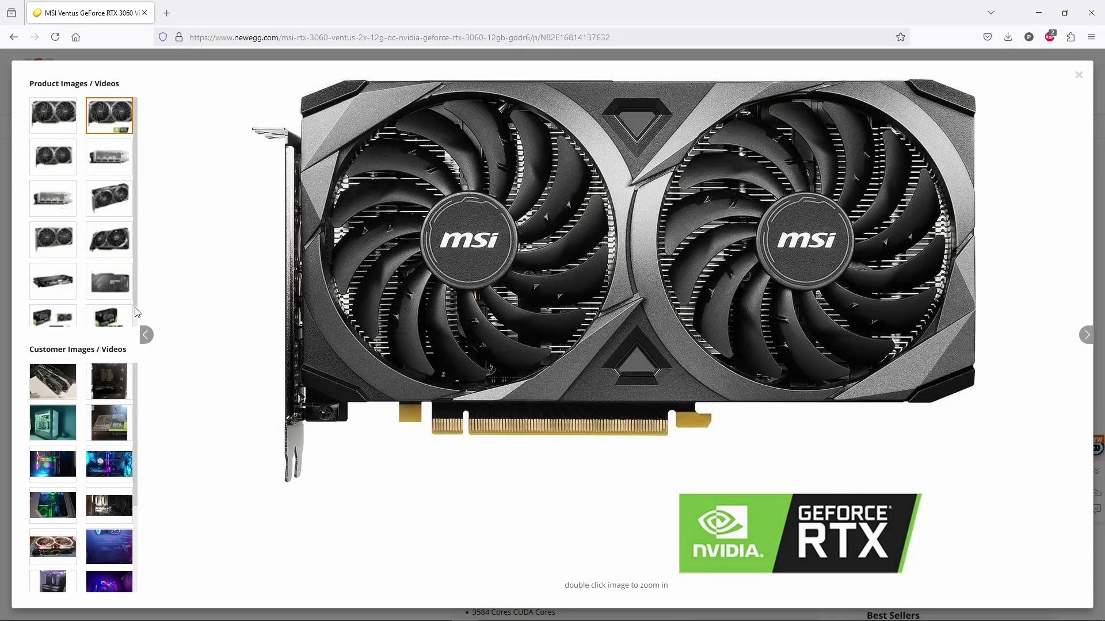
Step: View the RTX 3060 retail box photo, close the gallery, and highlight 'Sale Ends in 20 Hours'
click(115, 318)
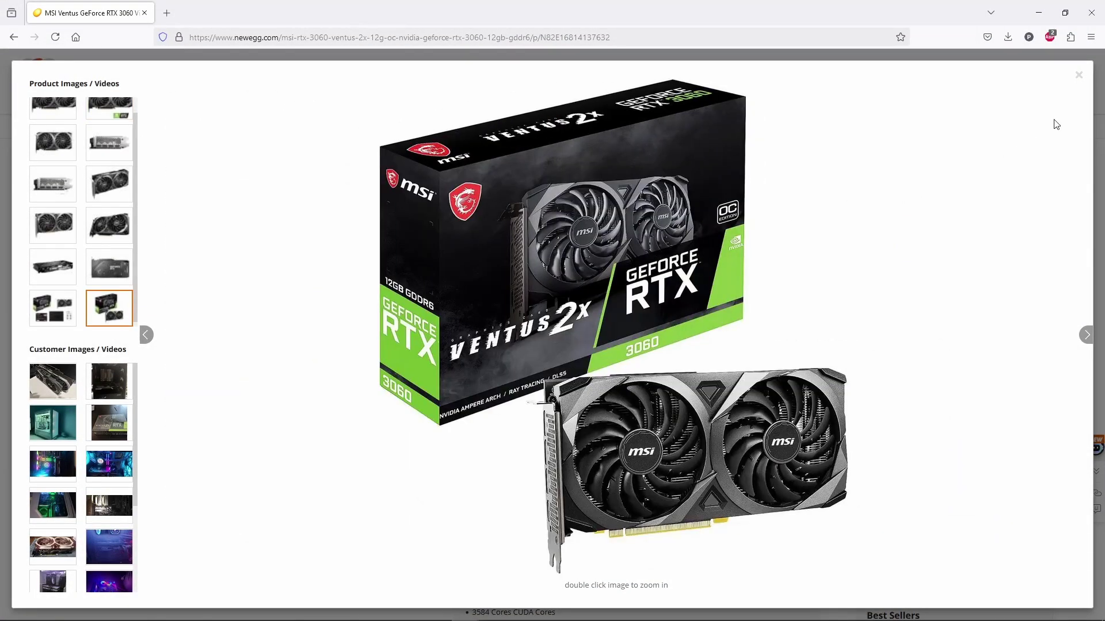
click(1079, 76)
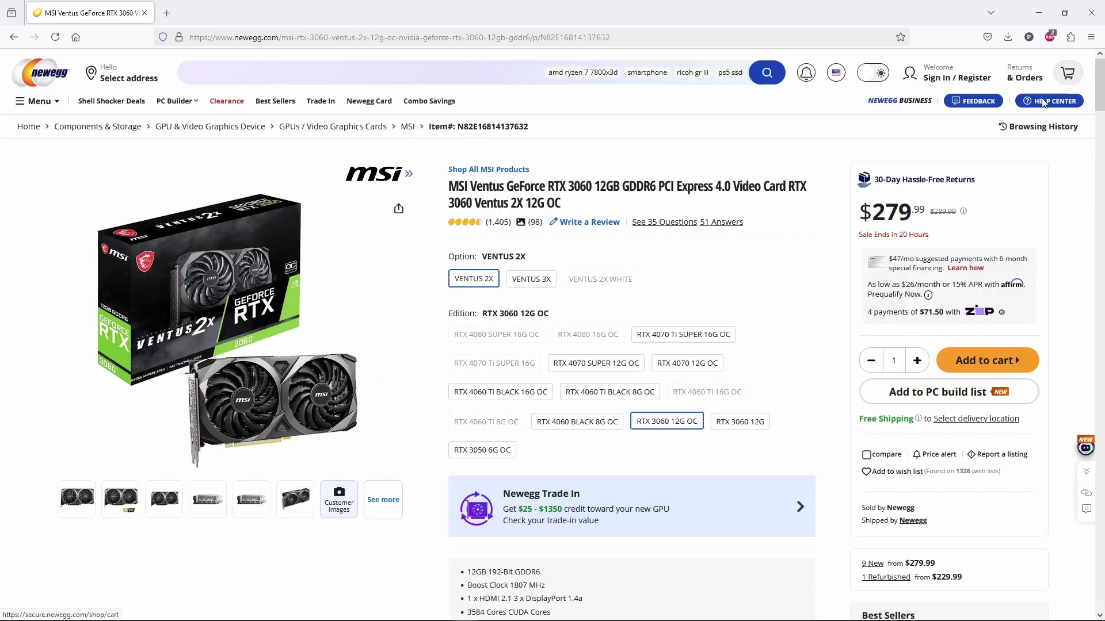
drag(905, 236, 858, 242)
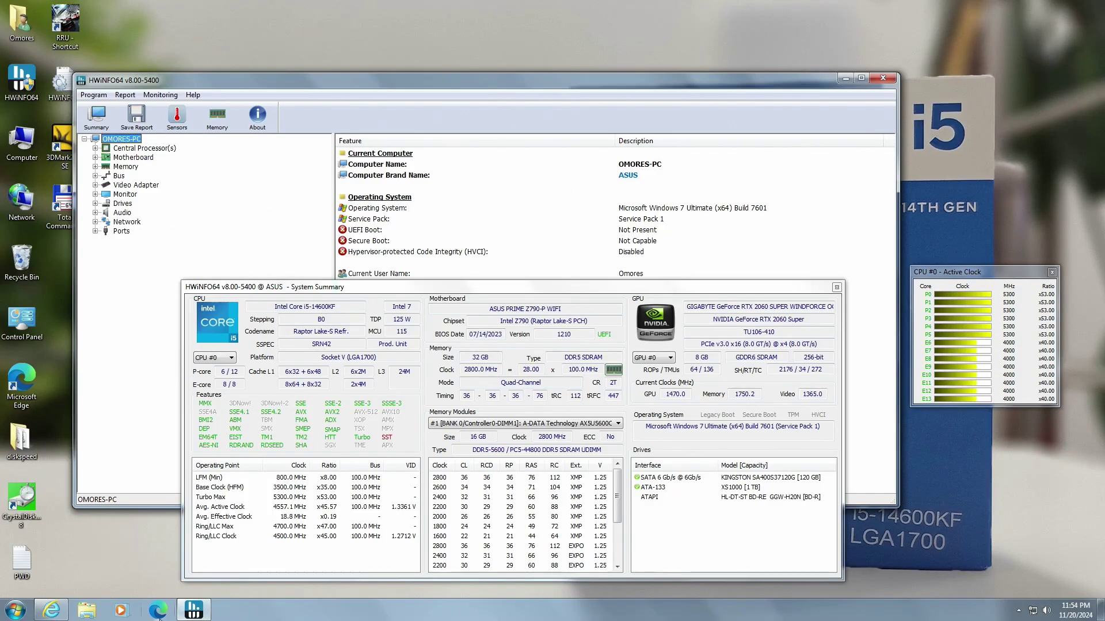
Step: Open and close the web browser, then move the System Summary window higher
click(159, 611)
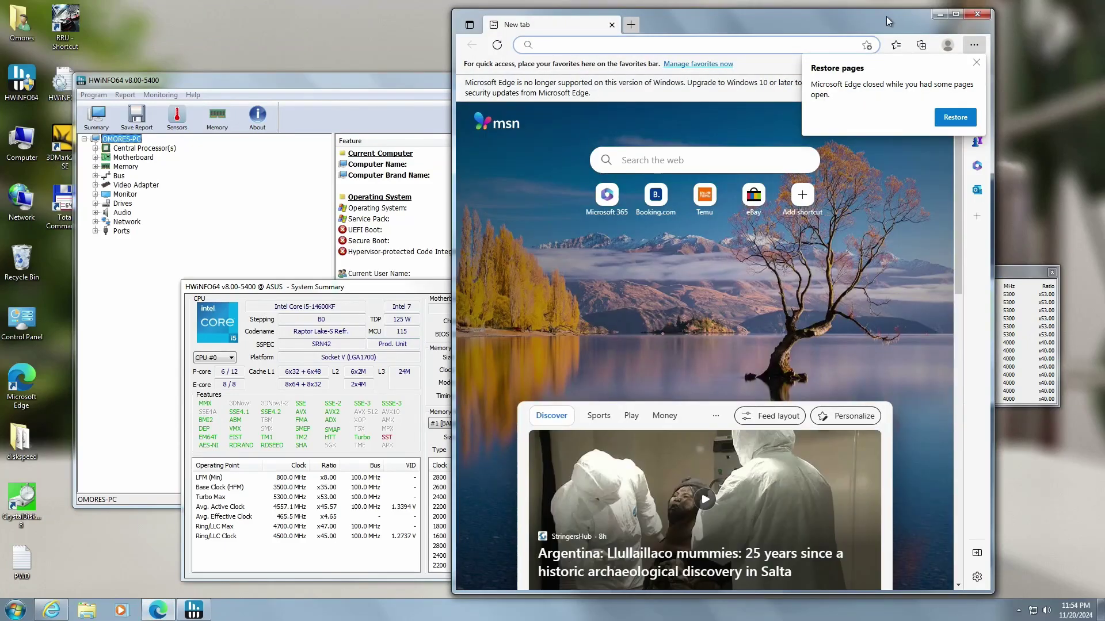
click(940, 13)
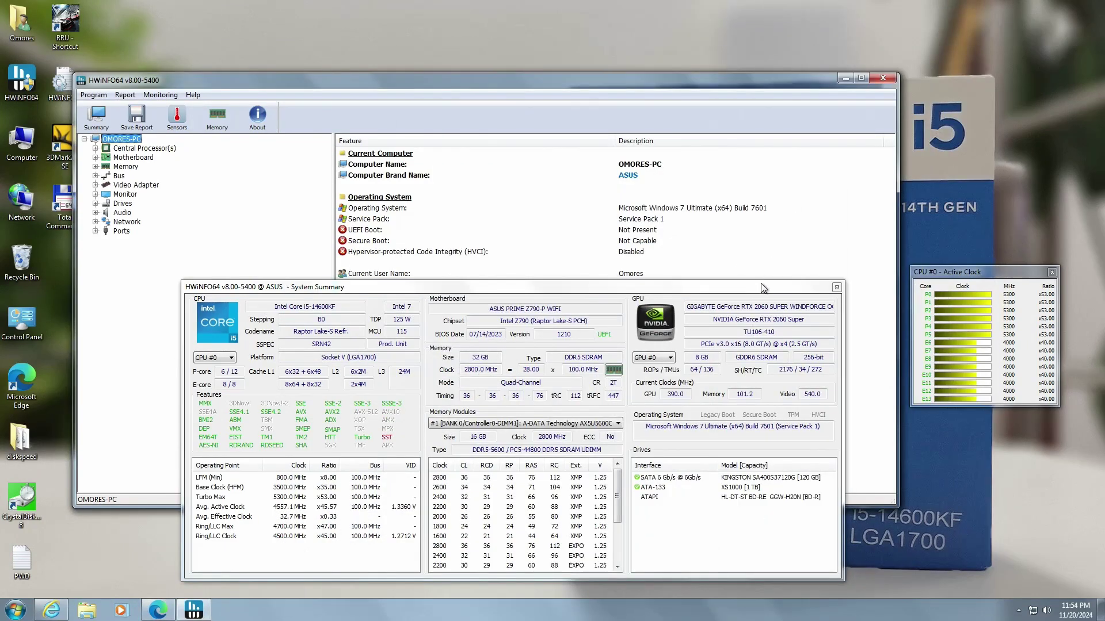
drag(763, 288, 774, 229)
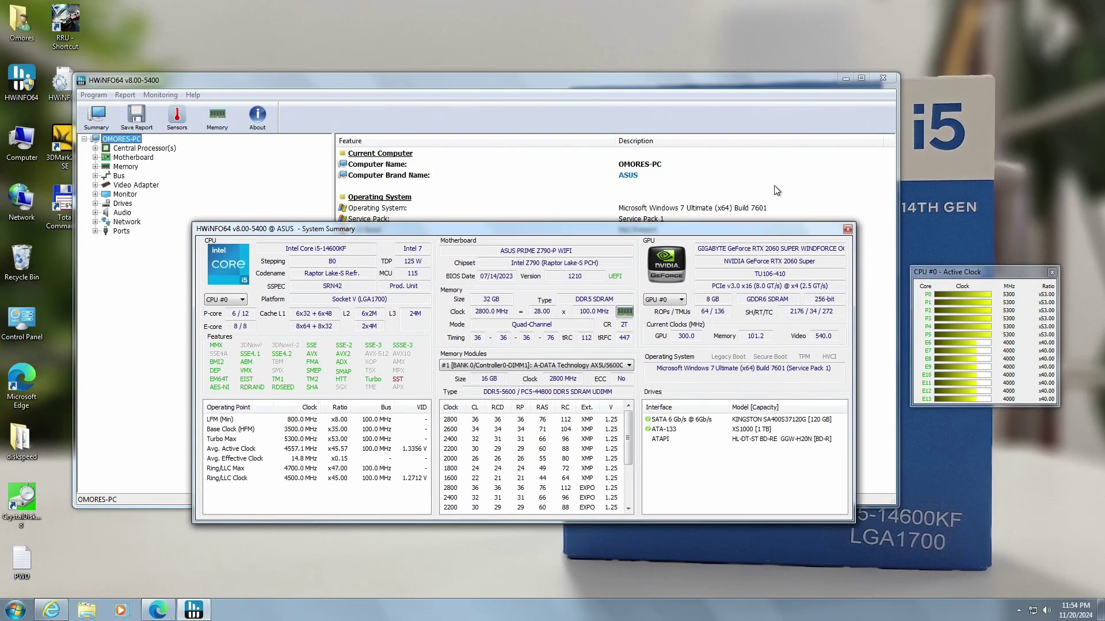
Step: Rerun the Windows Experience Index assessment and open the detailed performance and system information
key(super+Pause)
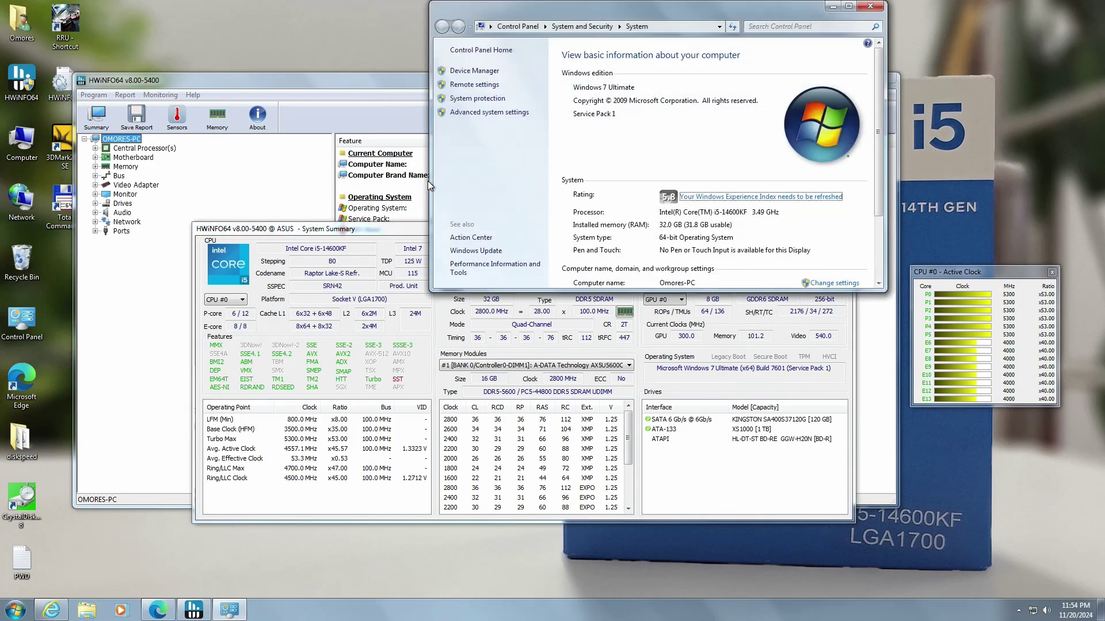
click(771, 198)
click(831, 96)
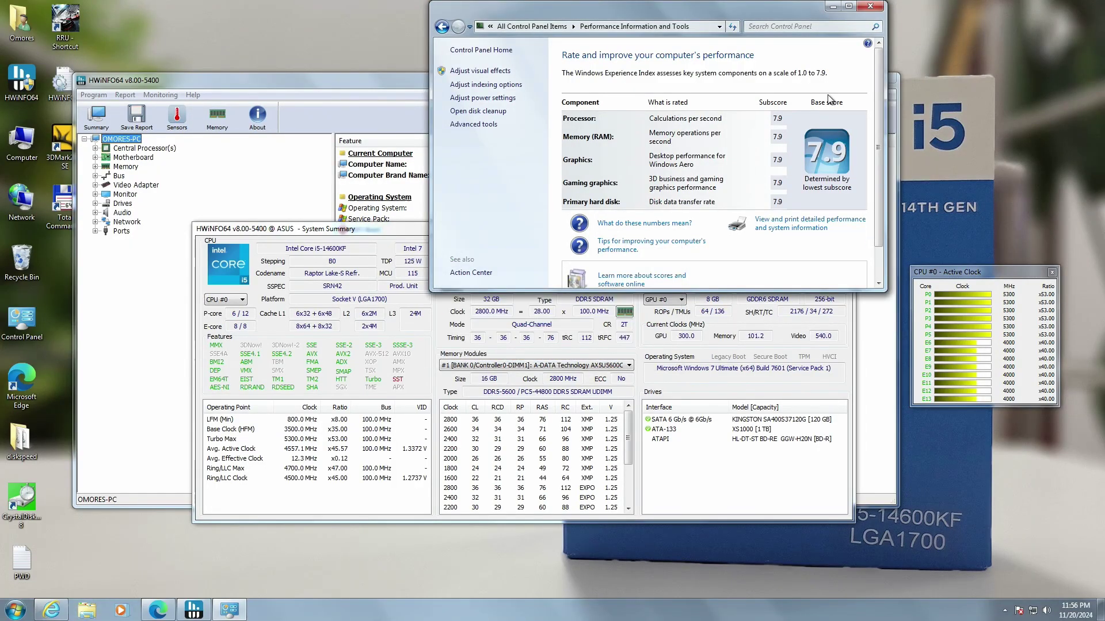
click(835, 224)
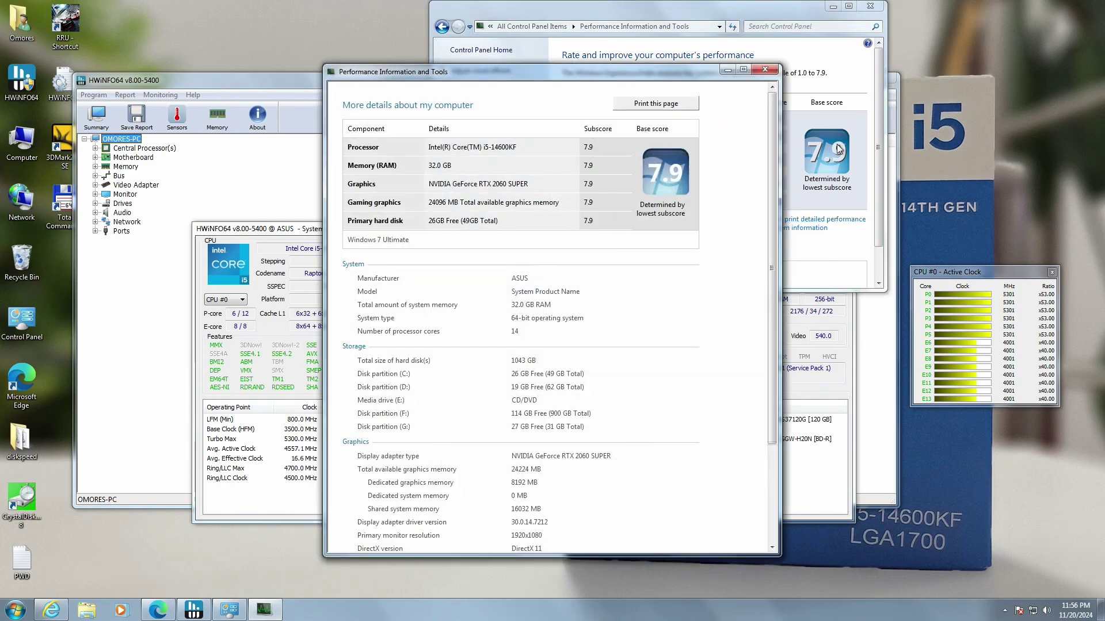
drag(770, 150, 772, 268)
Step: Highlight 'Windows 7' in the DX12 ray-tracing headline and scroll down to the article body
drag(351, 165, 154, 167)
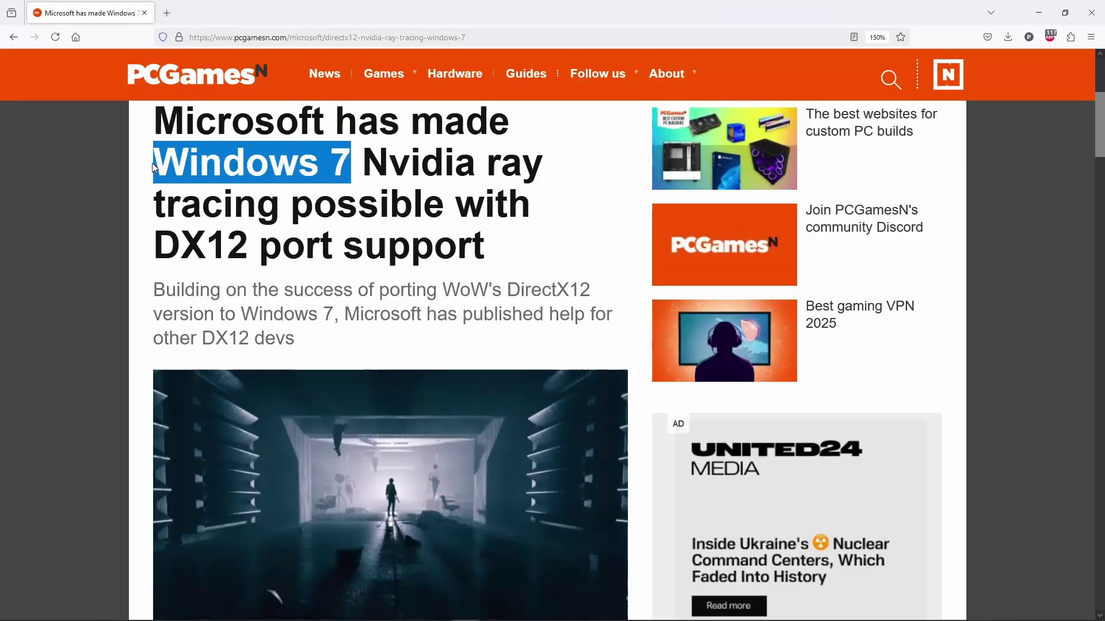
drag(1100, 133, 1102, 208)
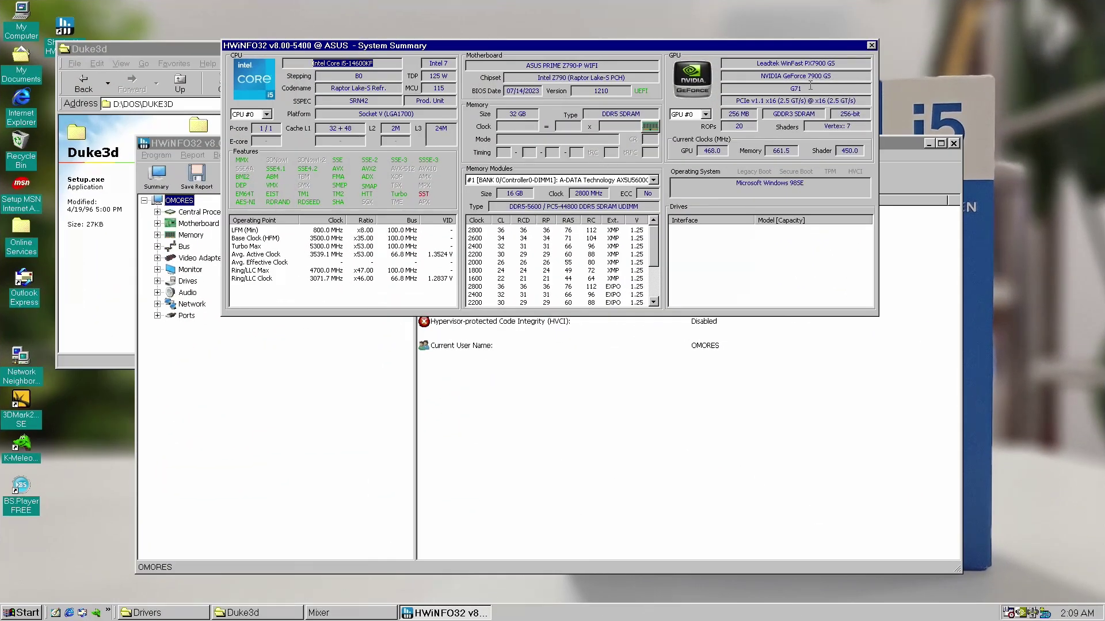
Step: Inspect the C-Media CMI8738/C3DX audio device in HWiNFO32, then move to Test Music Card
click(871, 46)
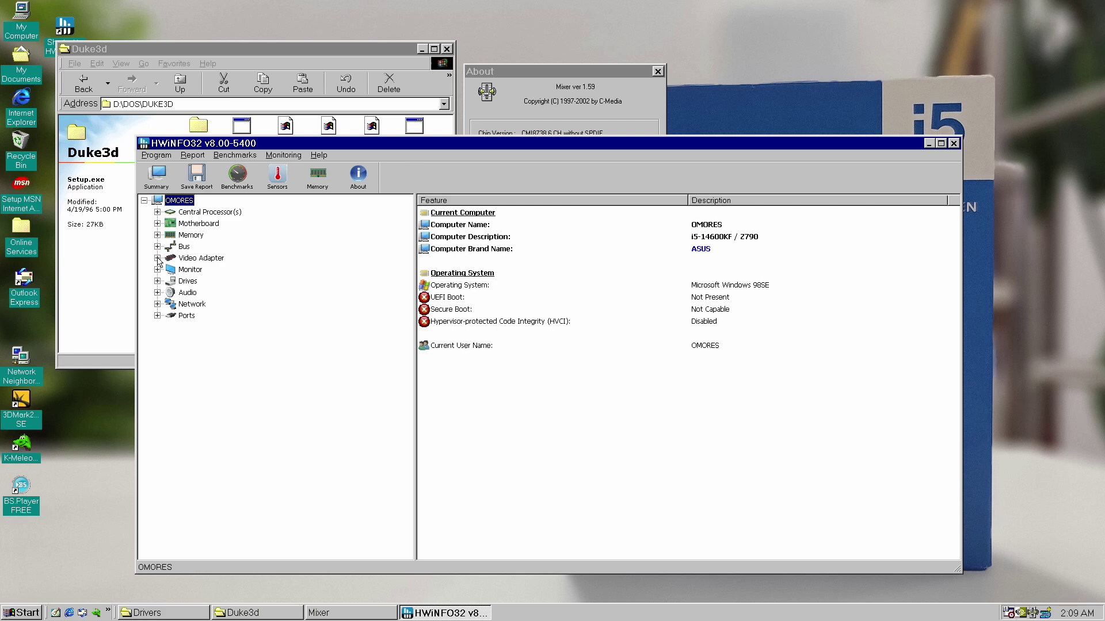
click(158, 293)
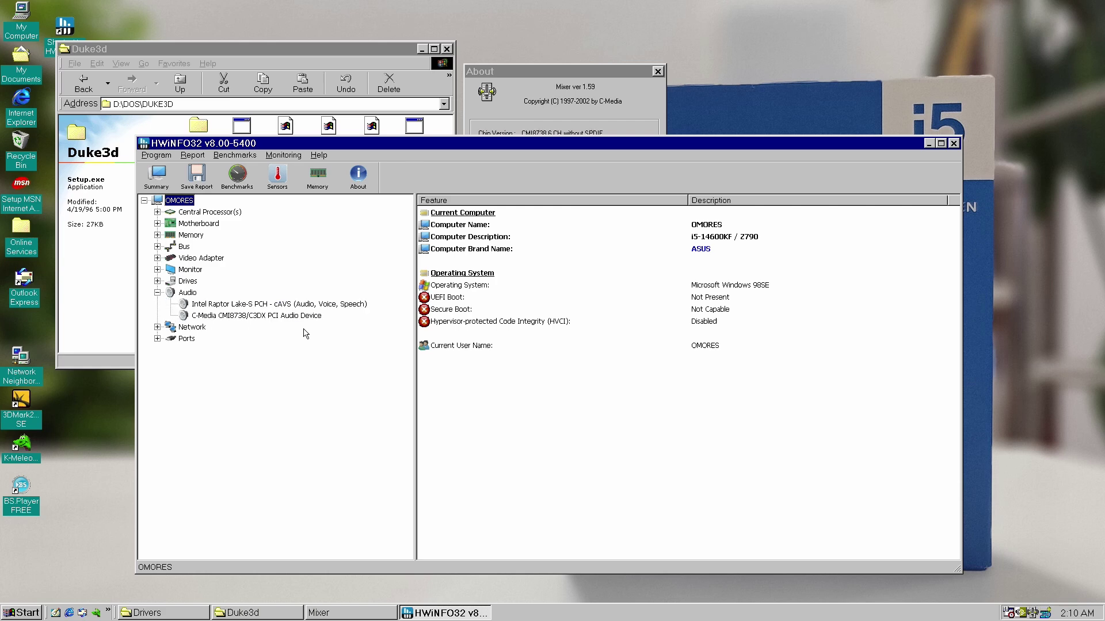
click(230, 316)
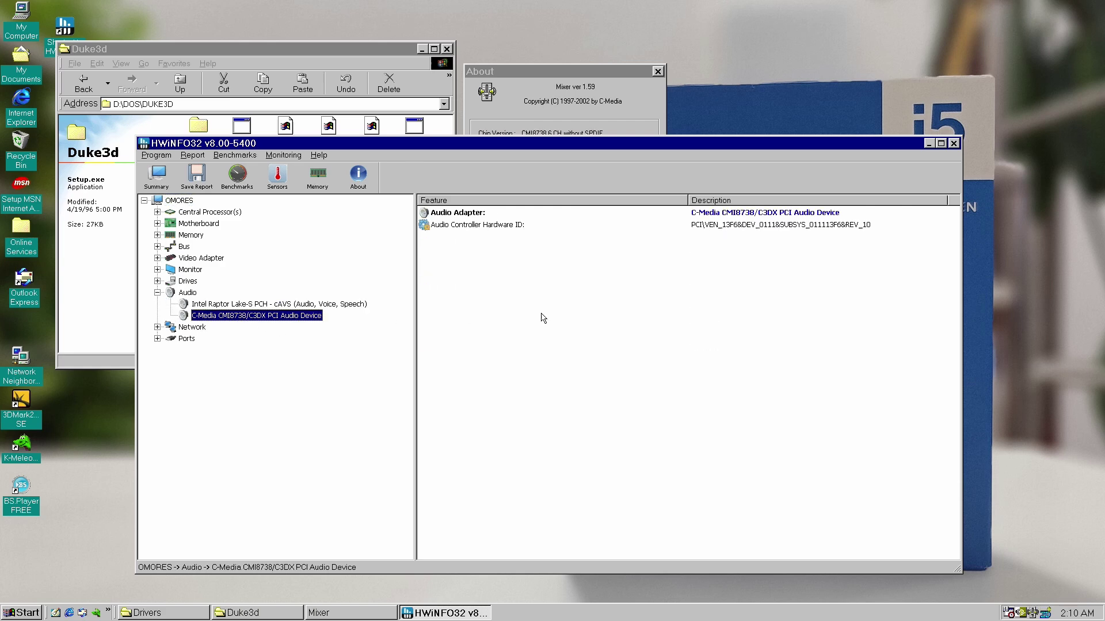
right_click(803, 217)
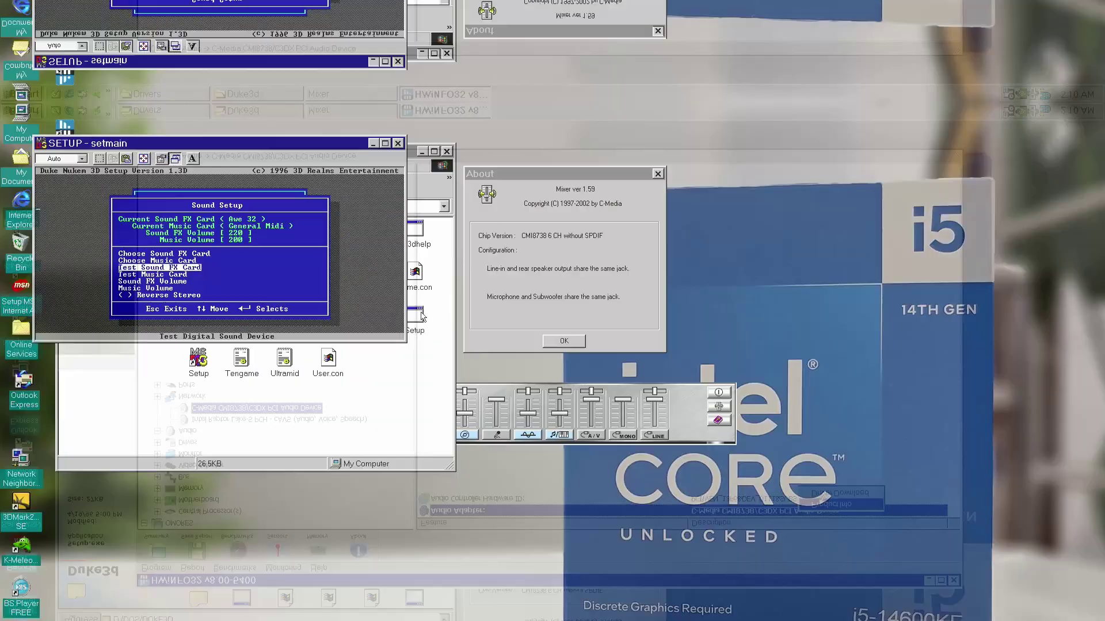
key(Down)
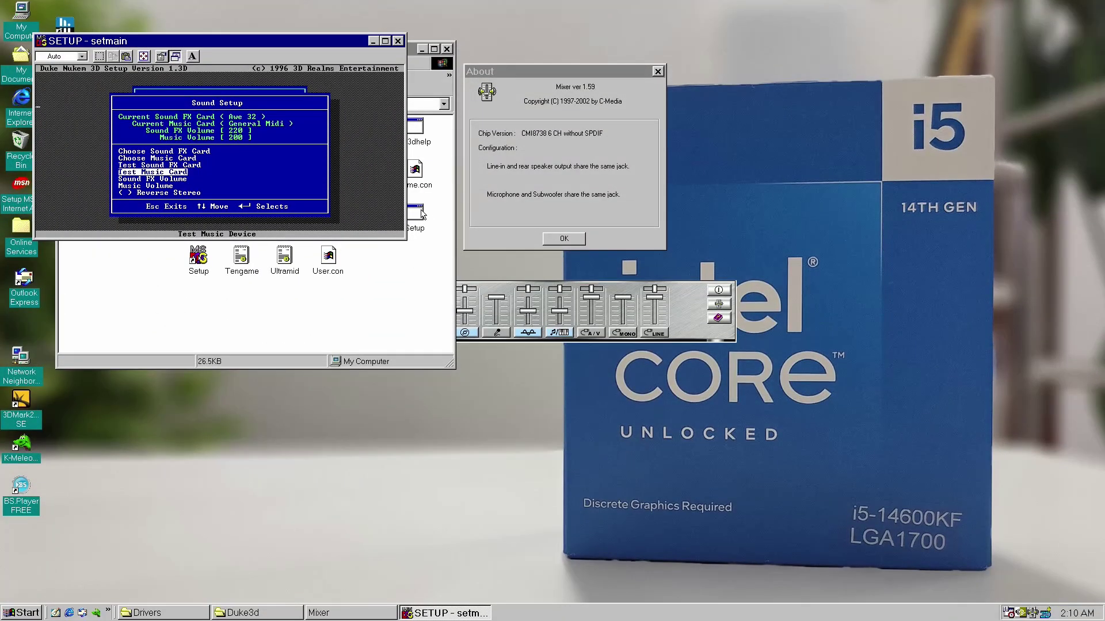